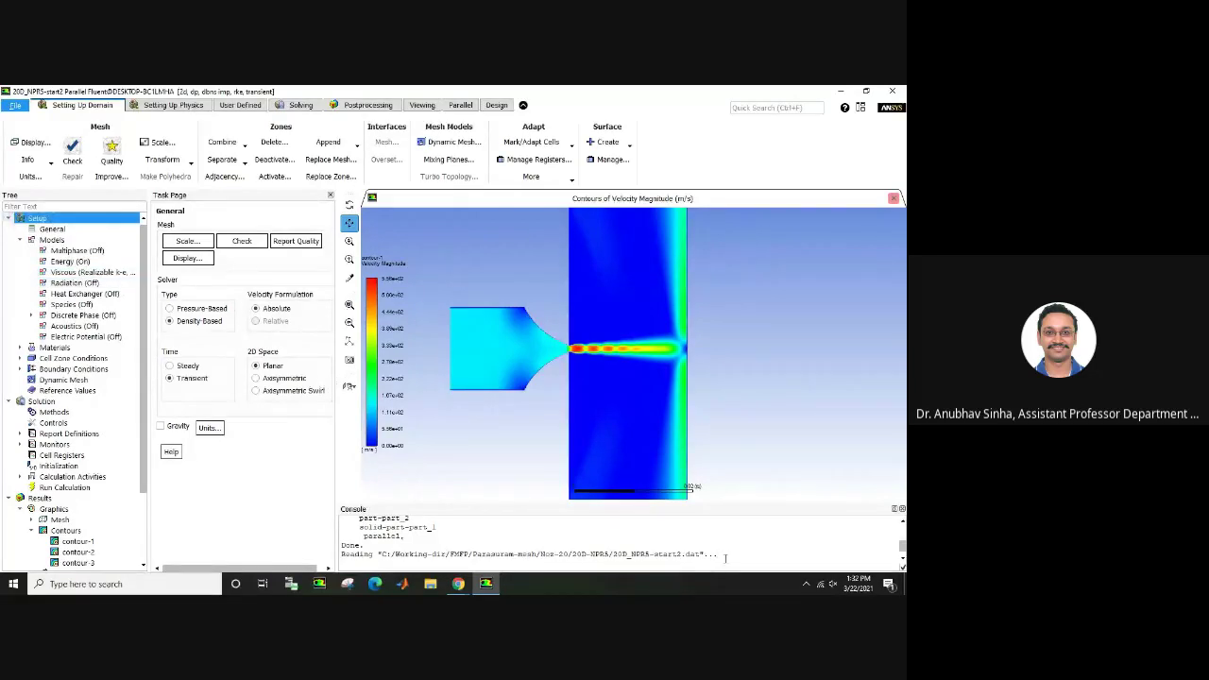
- Review the general solver settings and the list of physical models, including the energy model
click(66, 229)
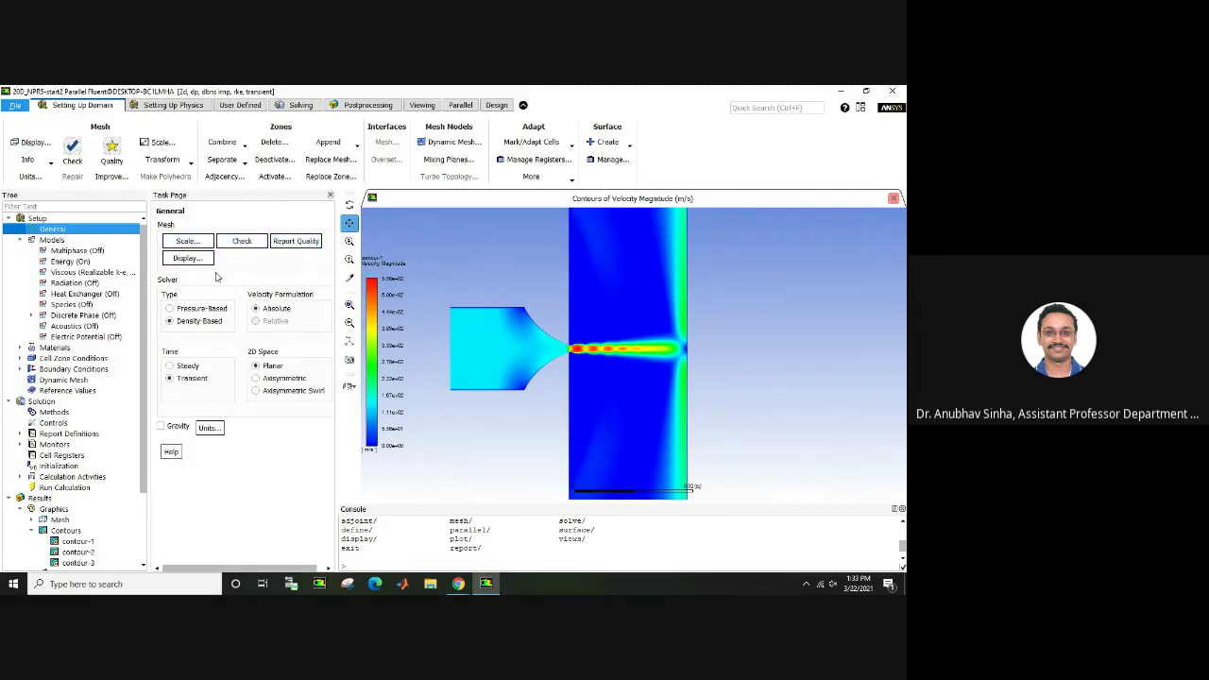
click(58, 240)
double_click(60, 243)
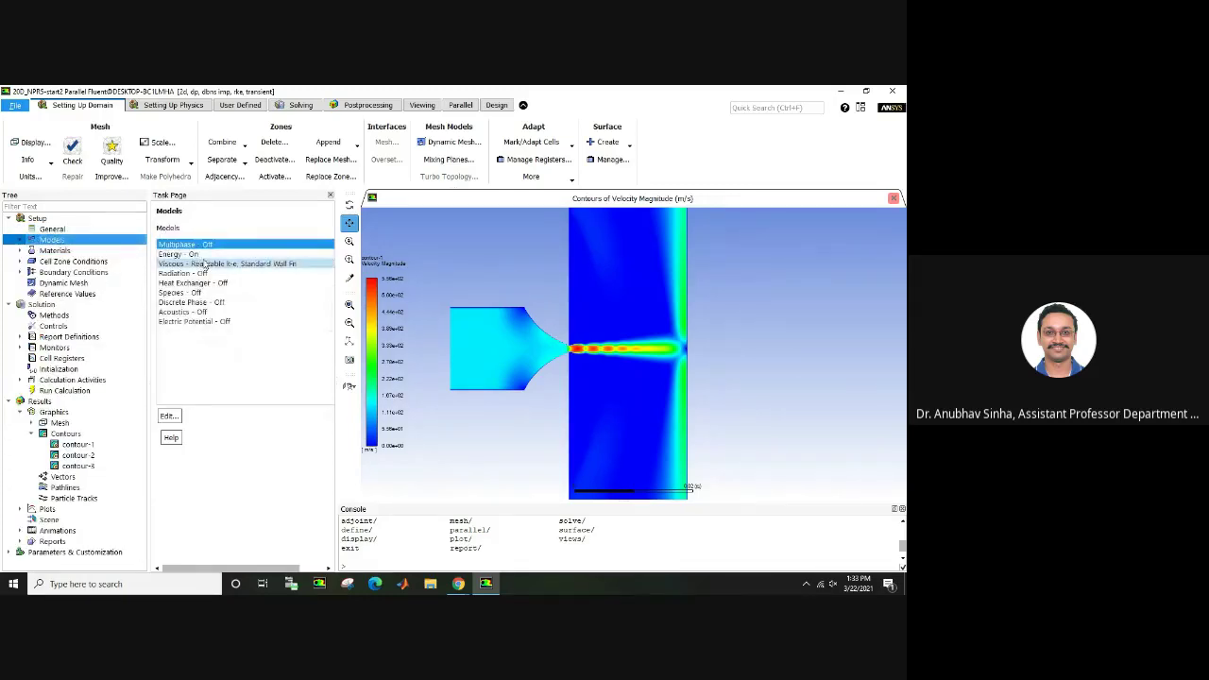
click(201, 255)
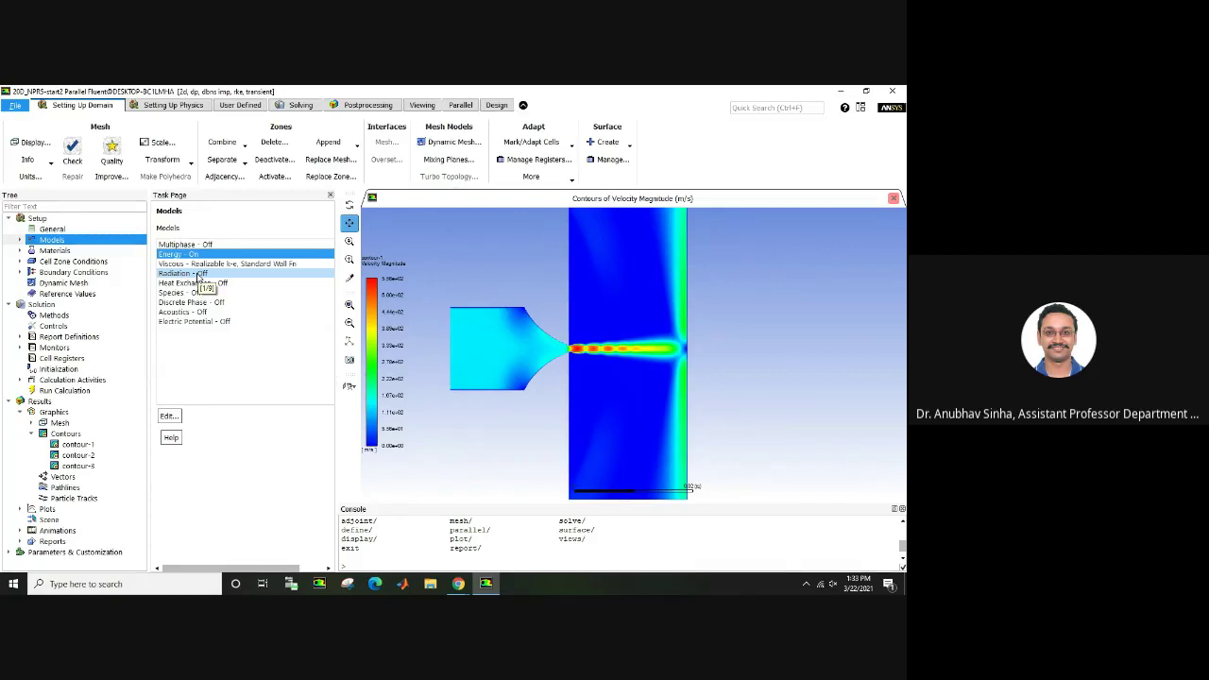
- Examine the viscous model's turbulence model, near-wall treatment and model constants, and accept the settings
click(207, 264)
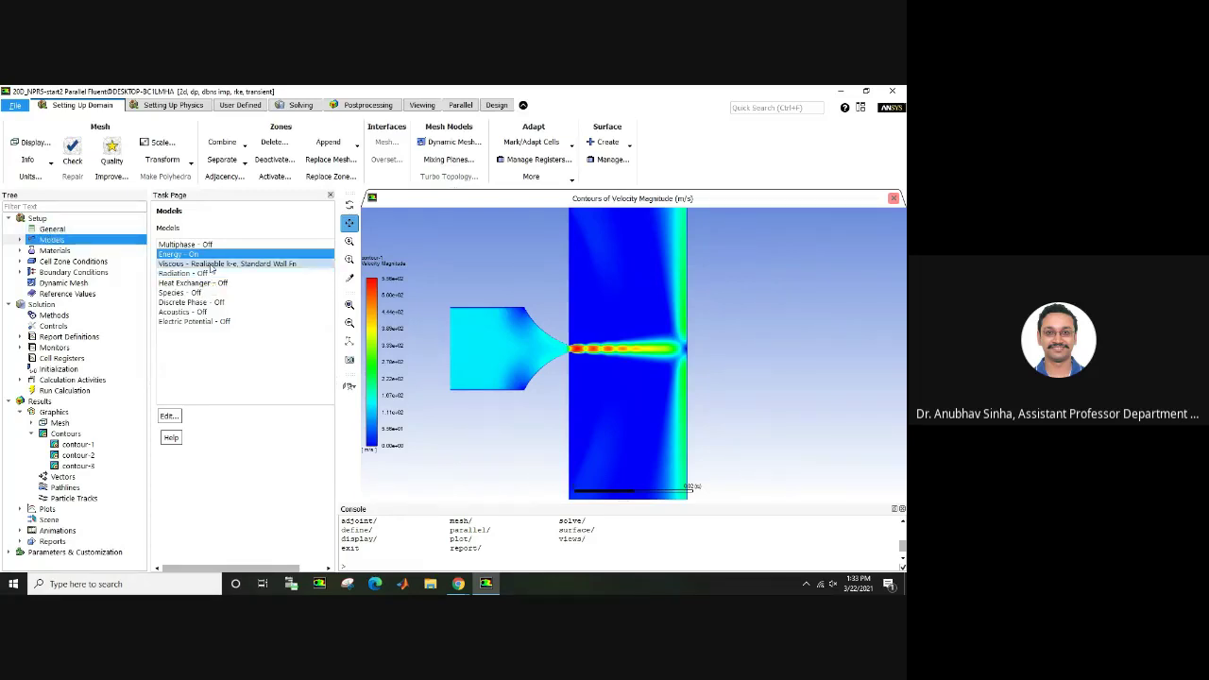
double_click(210, 265)
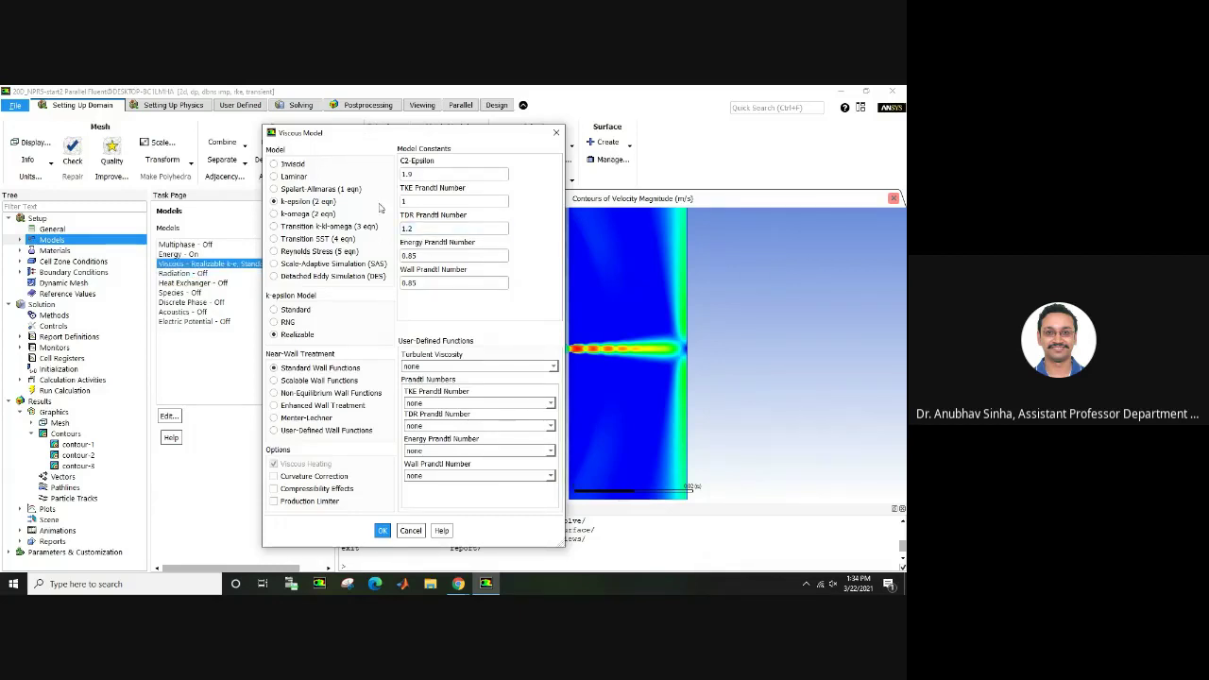
click(384, 531)
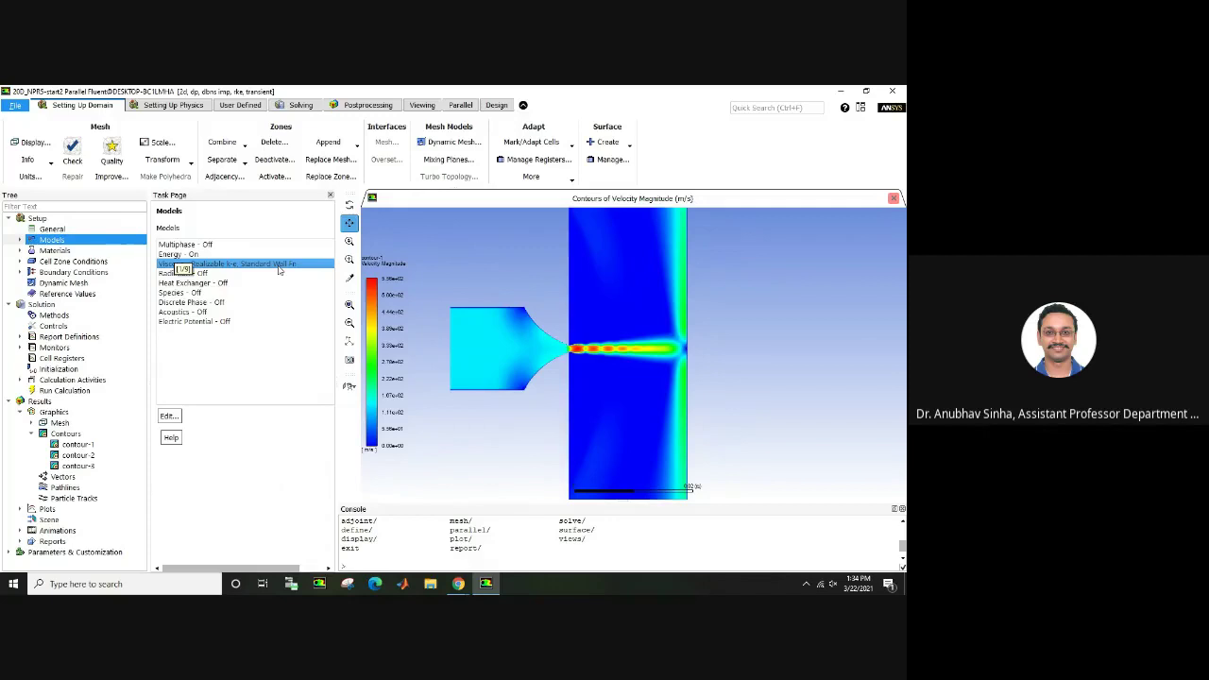
- Open the air material and examine its density, specific heat, thermal conductivity, viscosity and molecular weight settings
click(65, 252)
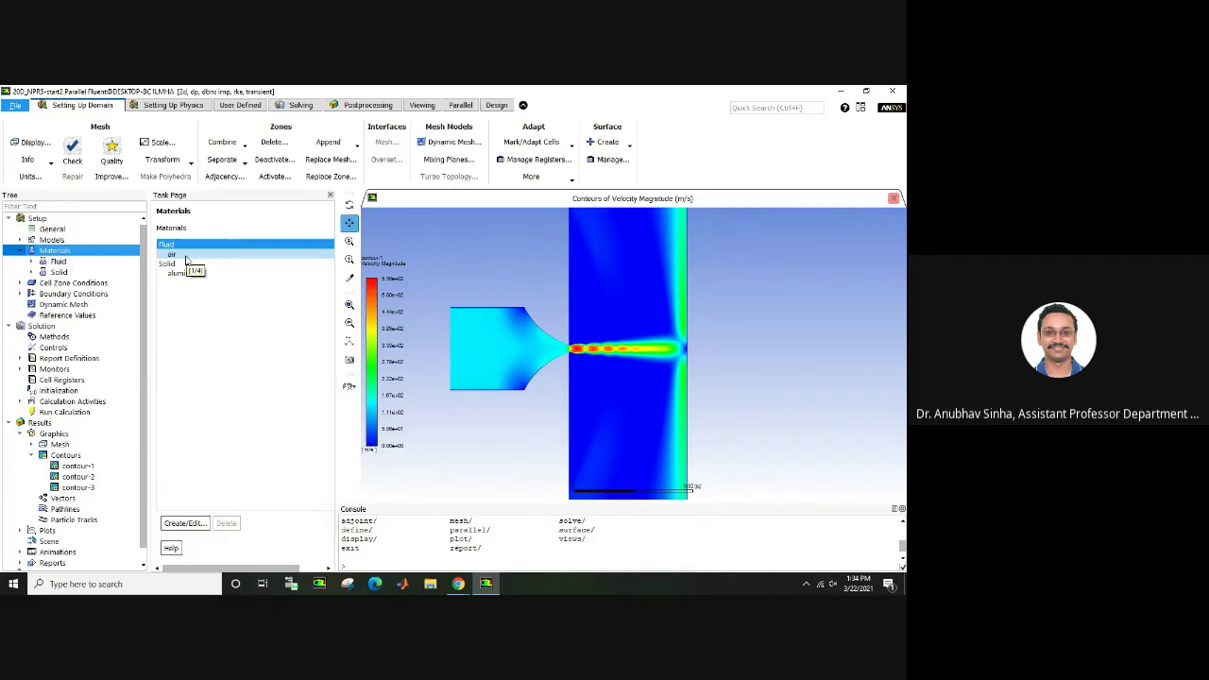
double_click(186, 257)
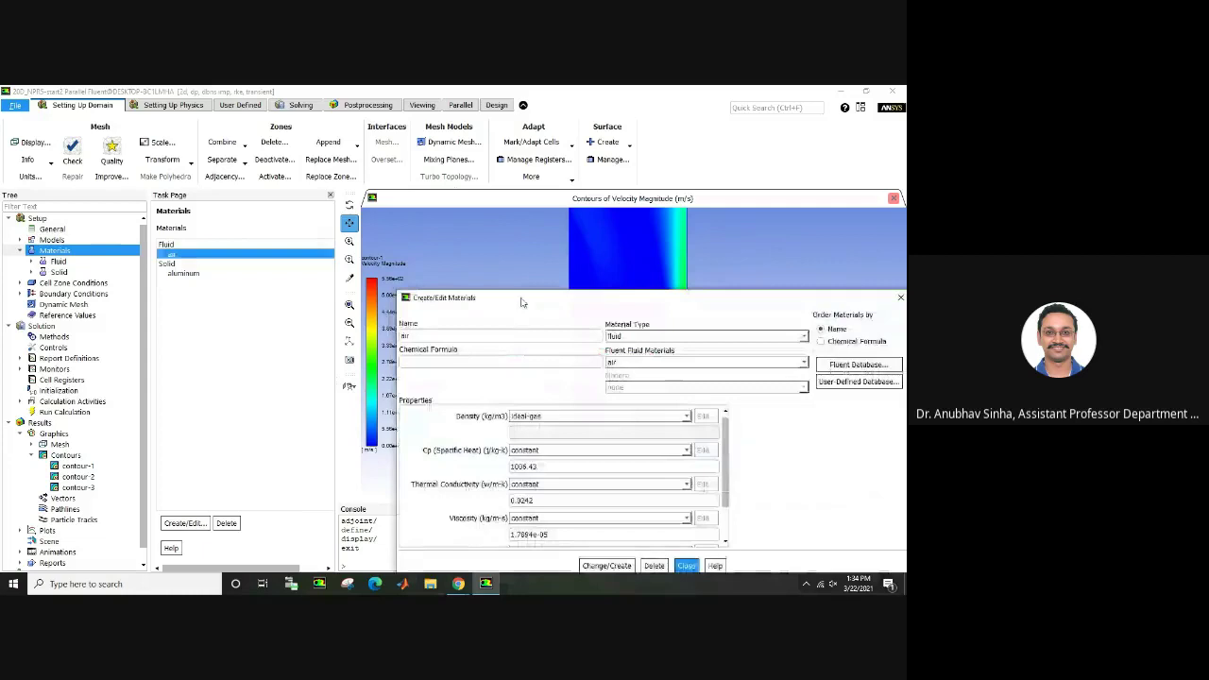
drag(521, 219, 303, 160)
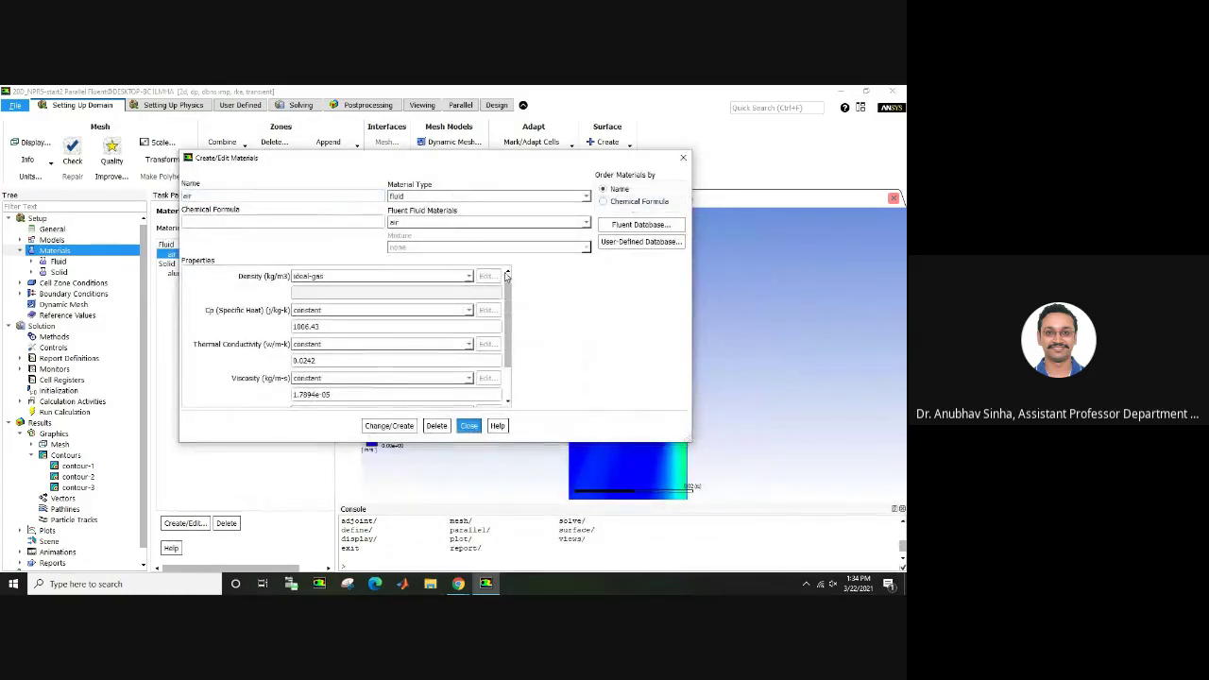
scroll(510, 379, down, 1)
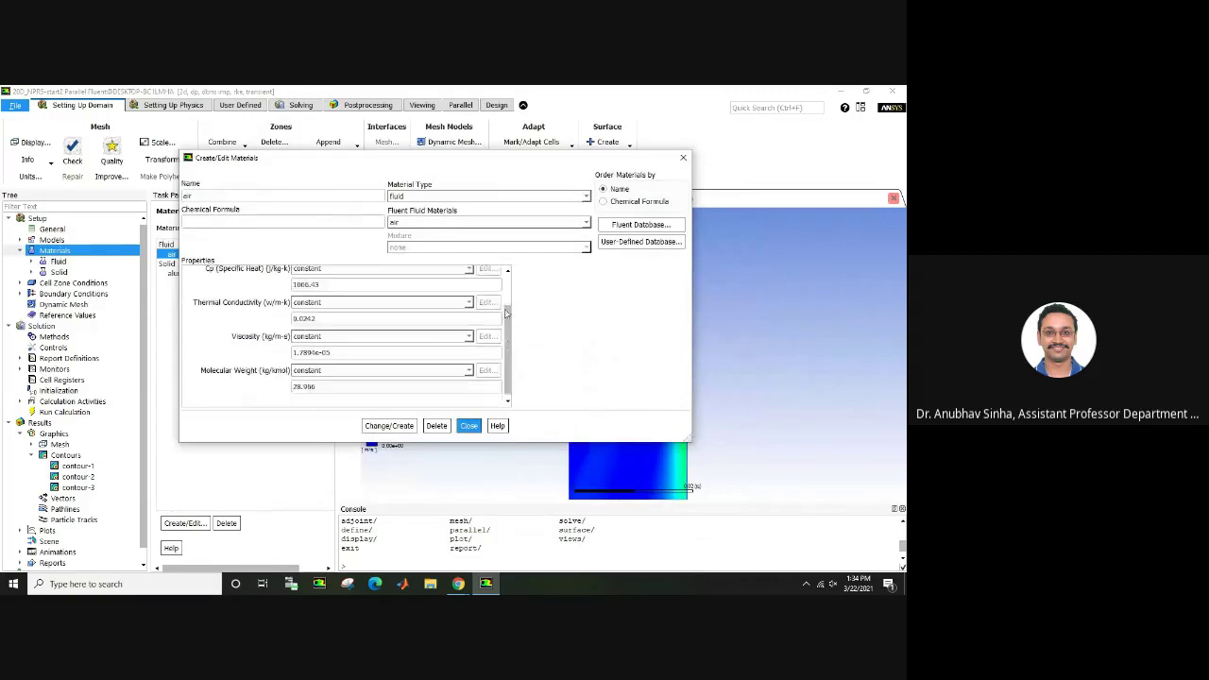
scroll(510, 300, up, 1)
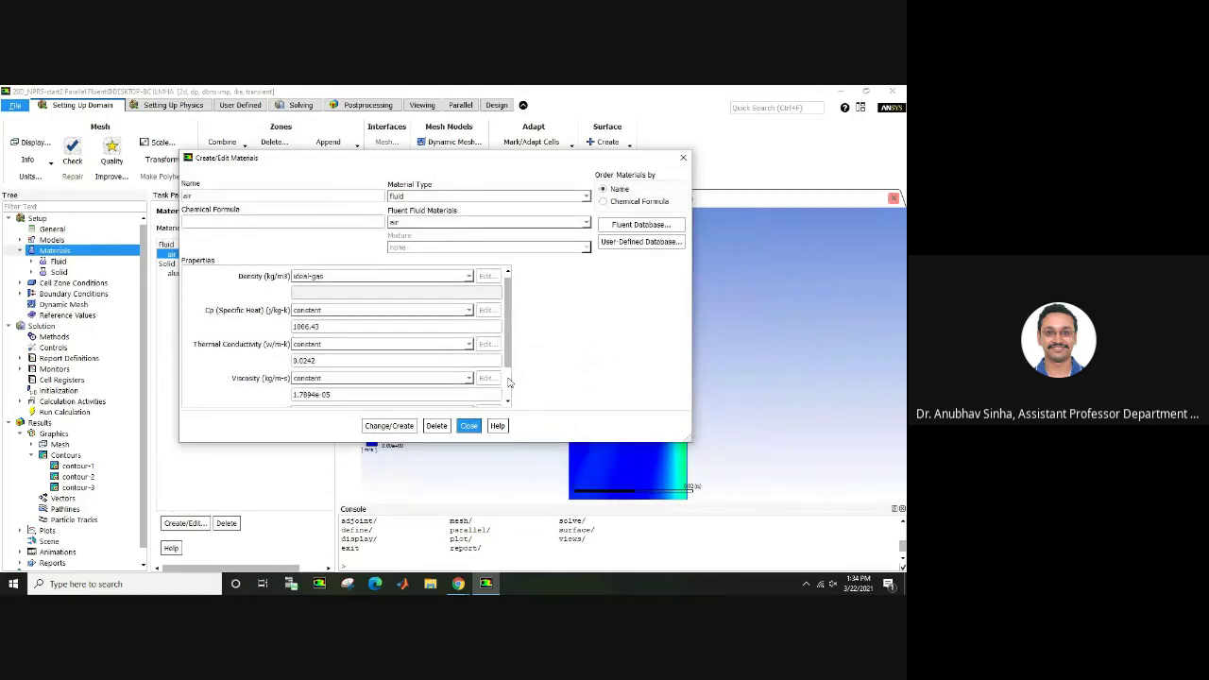
scroll(508, 369, down, 1)
scroll(508, 369, up, 1)
- Inspect the density methods available for air, review its remaining properties, and close the material editor
click(338, 277)
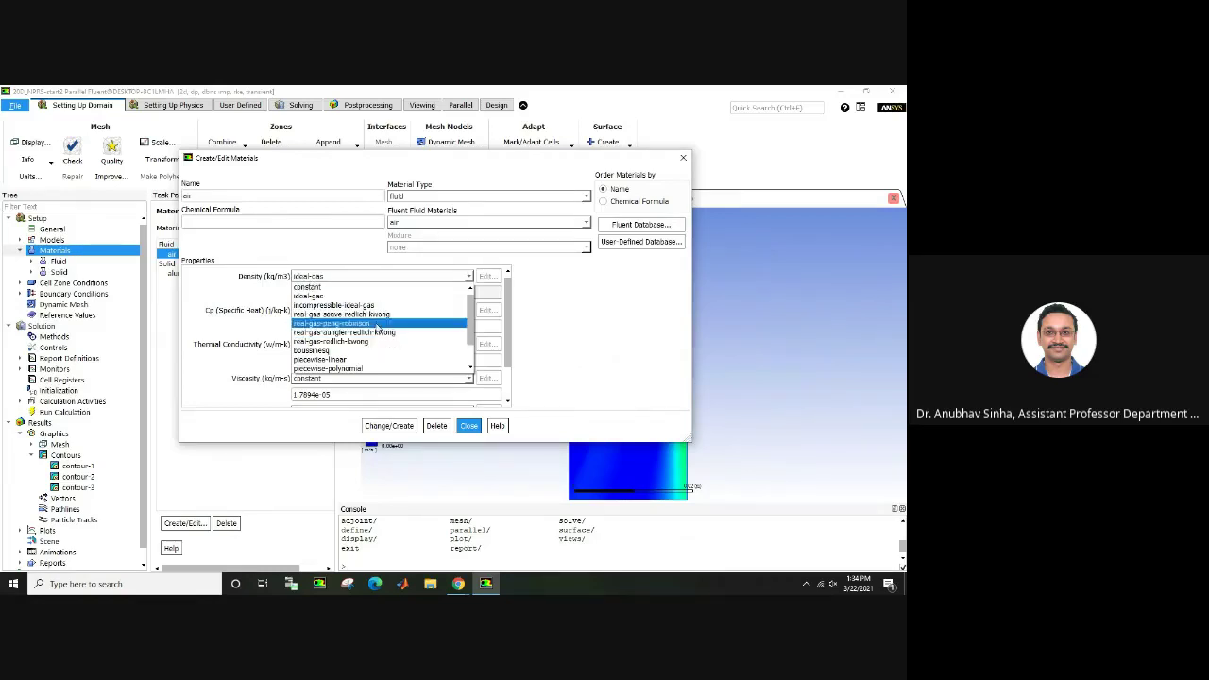
click(332, 280)
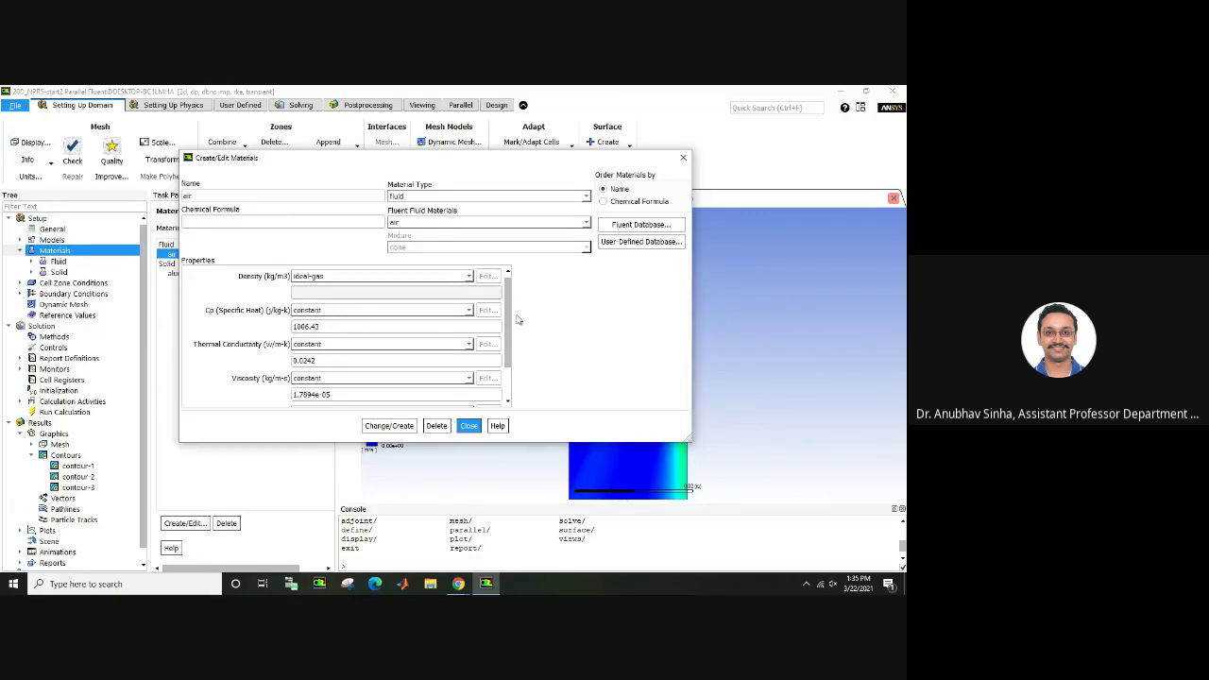
drag(511, 333, 511, 377)
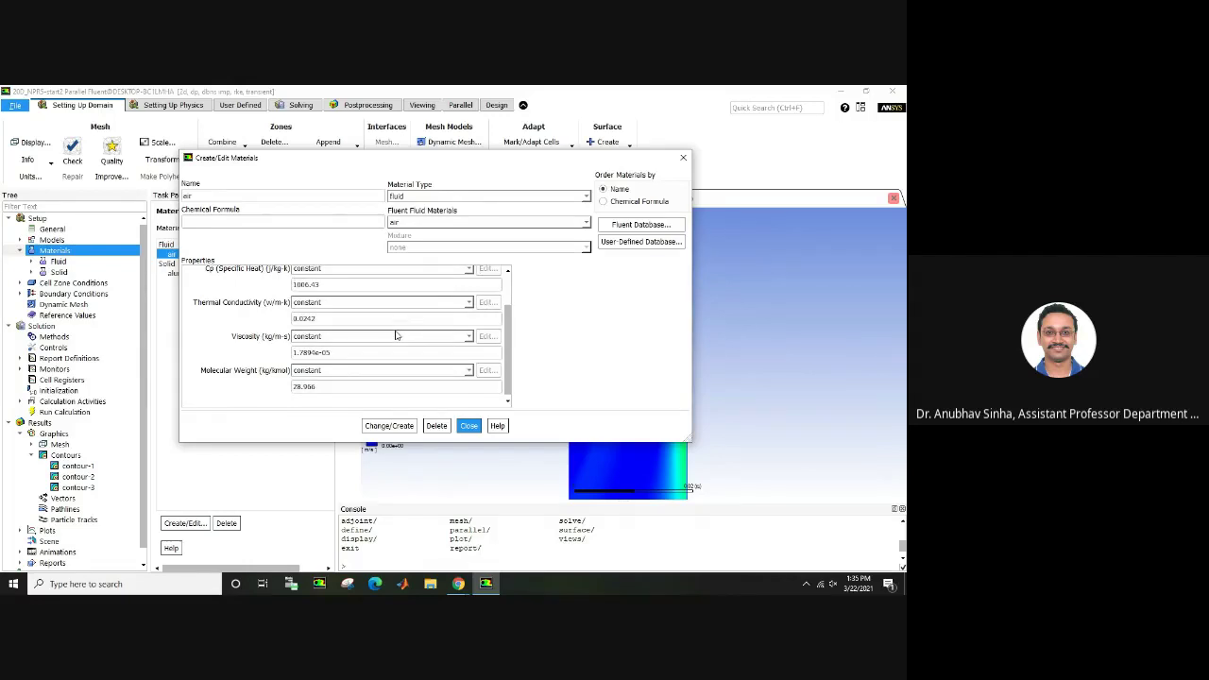
scroll(354, 319, up, 3)
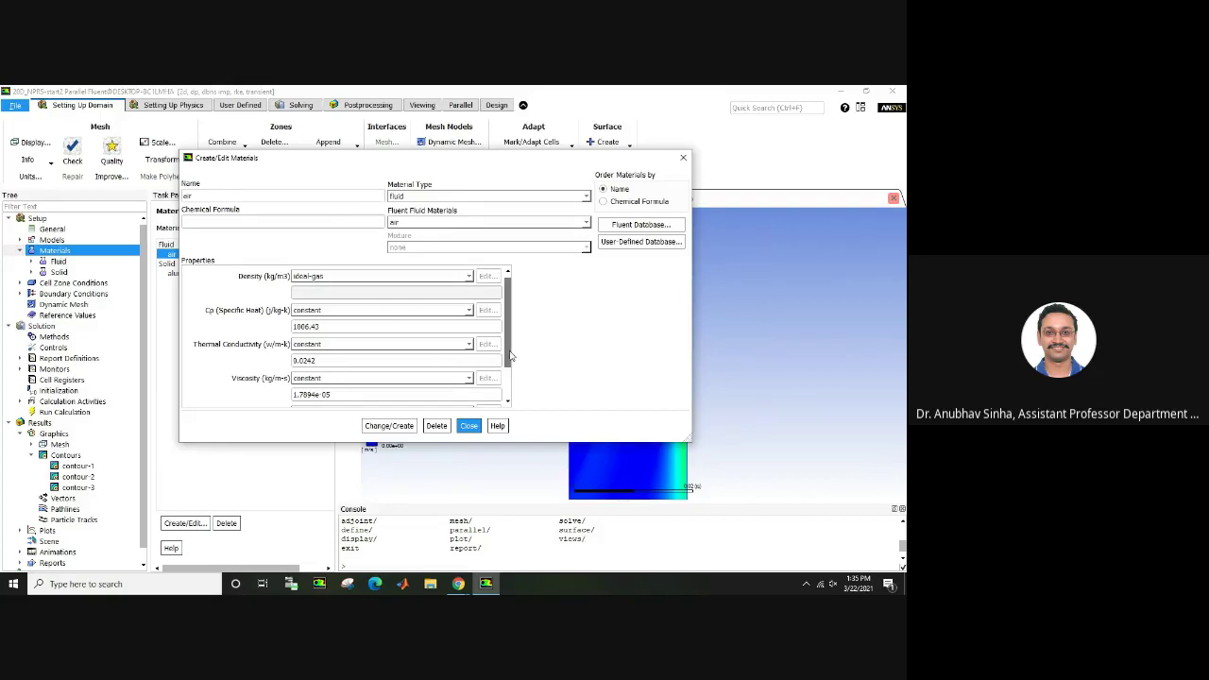
scroll(510, 355, down, 2)
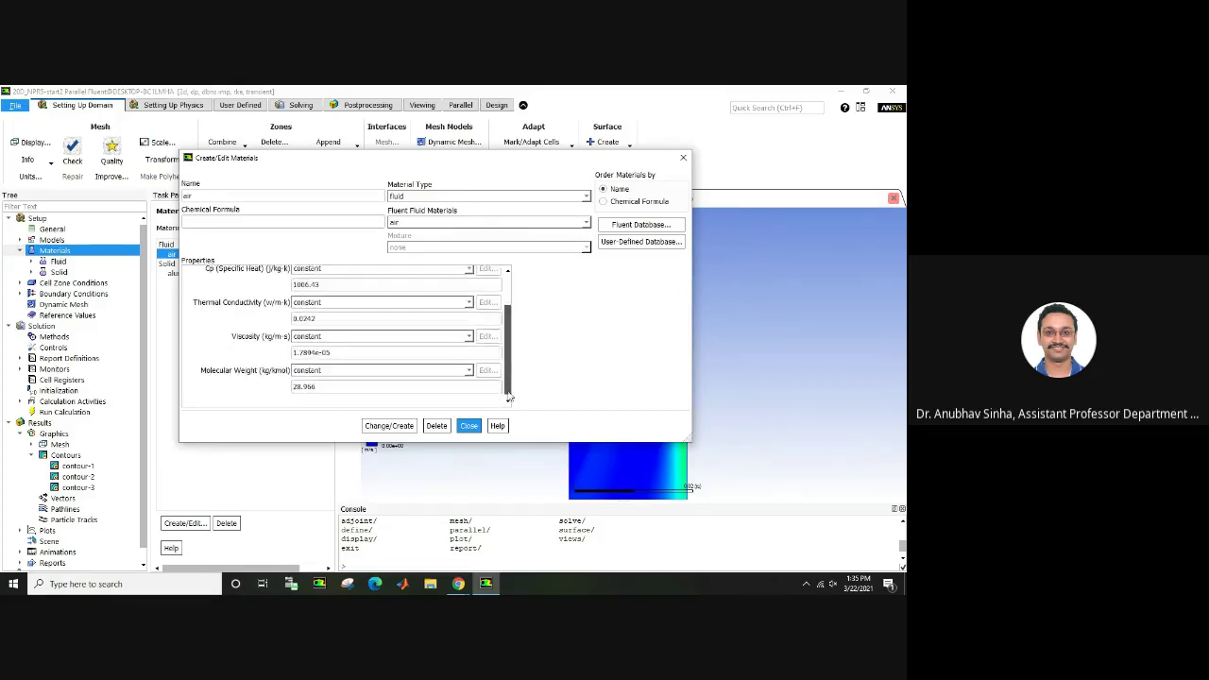
click(468, 426)
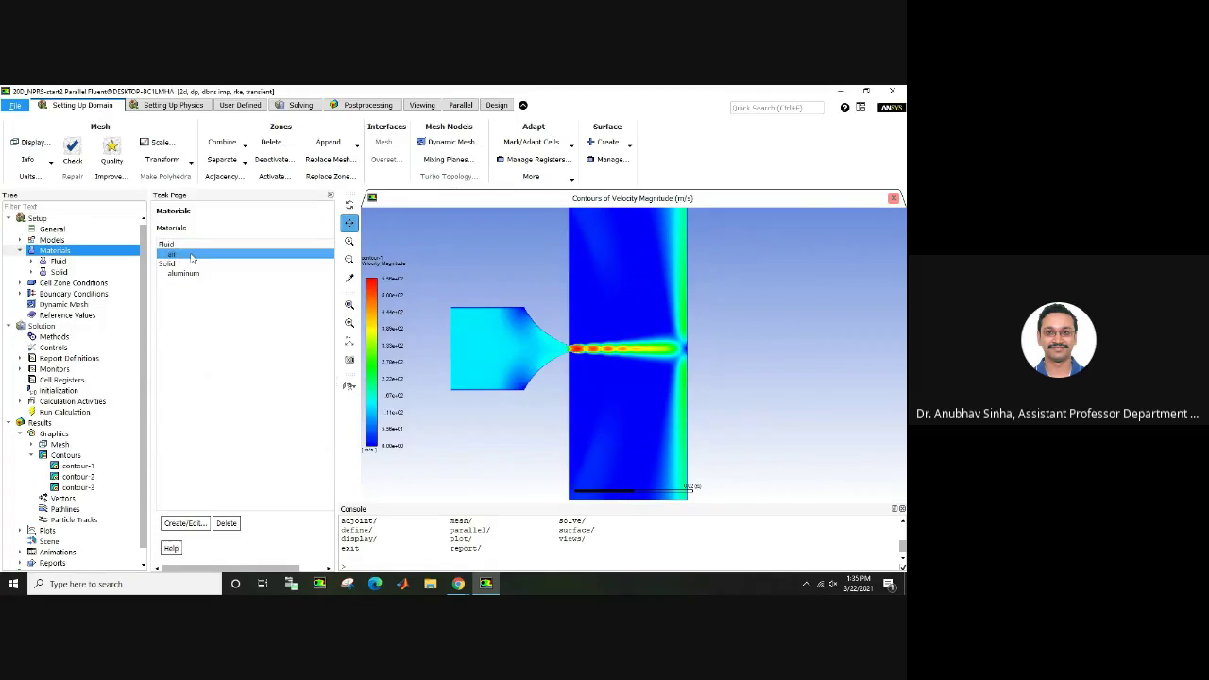
- Open the pressure inlet conditions of the mass_inlet boundary zone
click(99, 283)
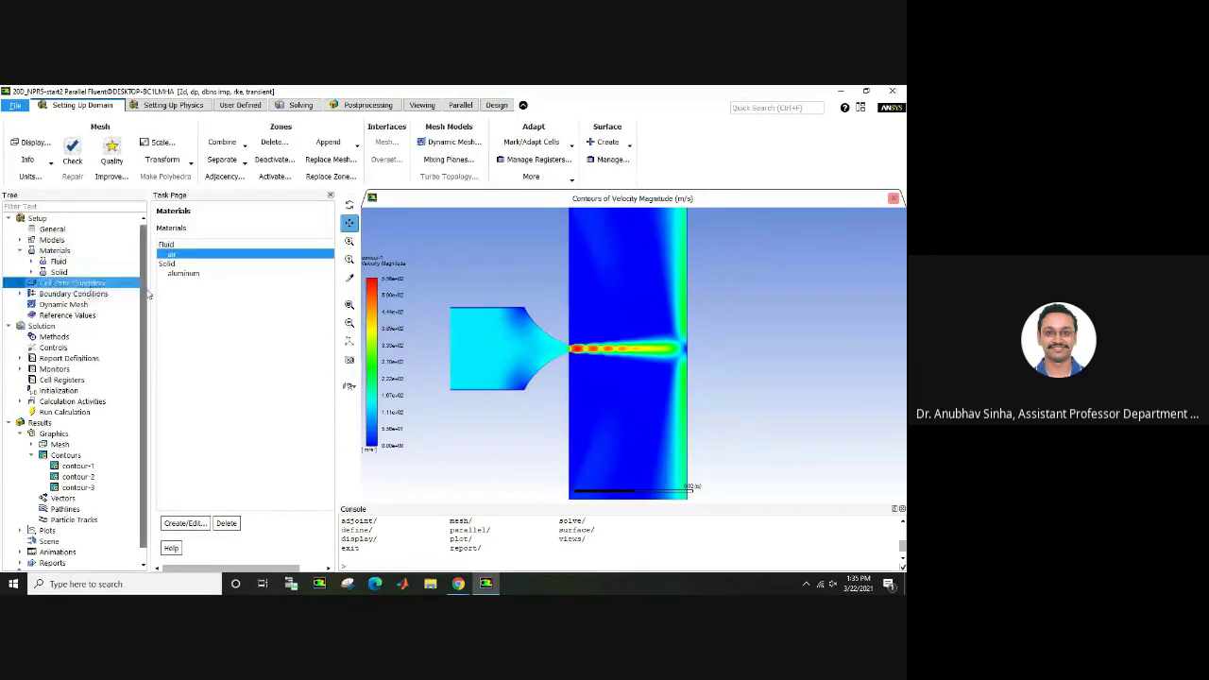
click(85, 294)
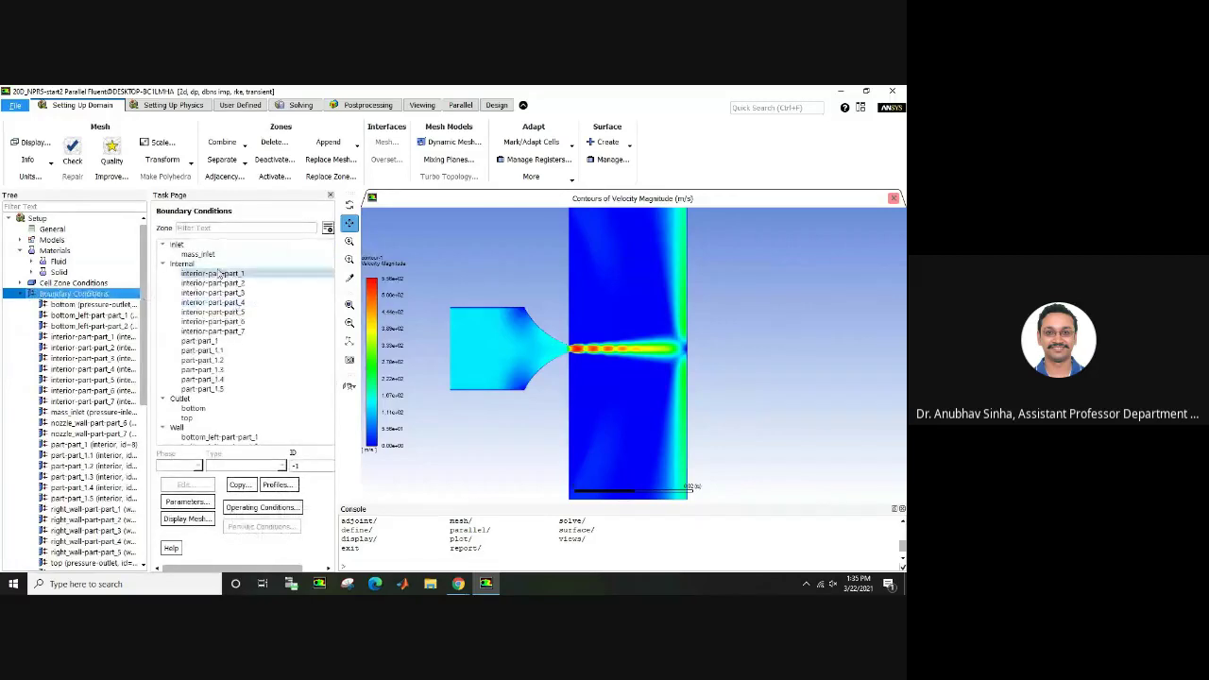
click(199, 256)
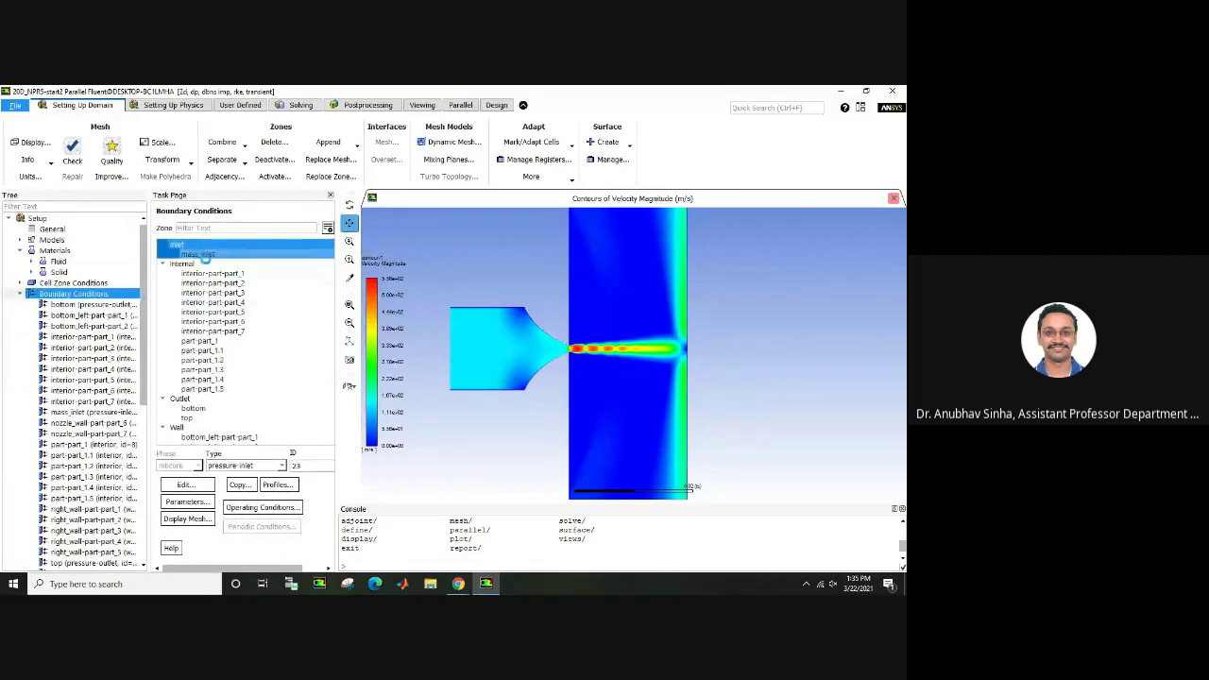
double_click(228, 257)
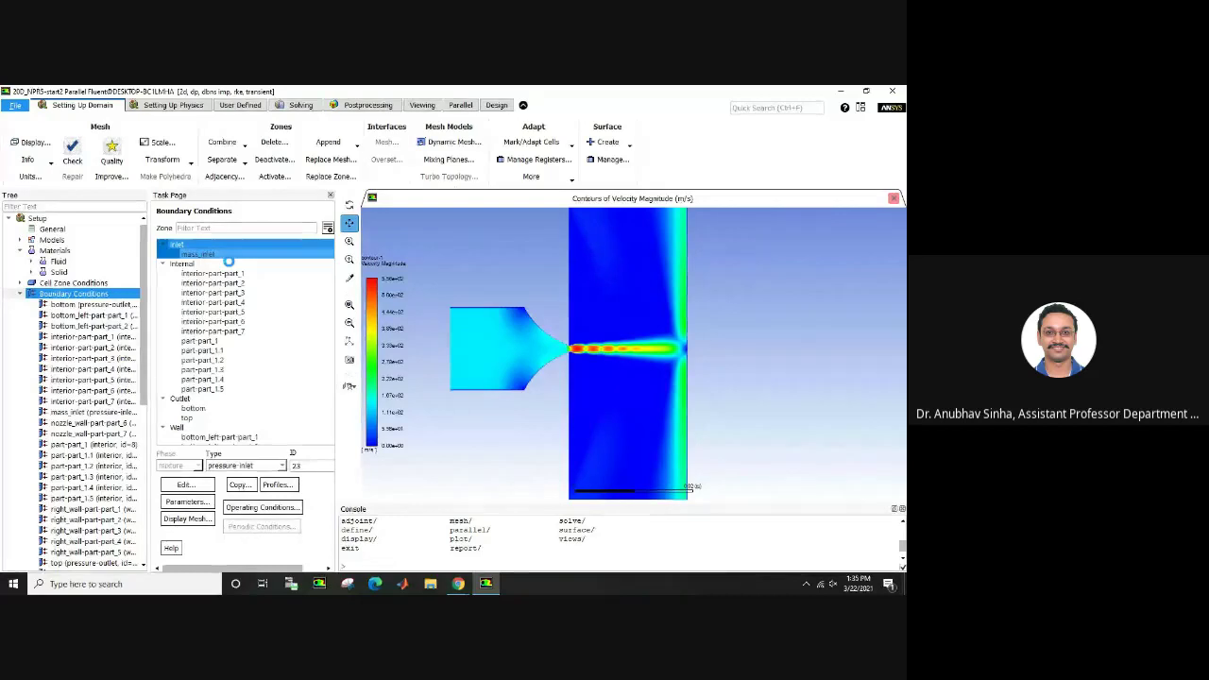
drag(477, 300, 239, 230)
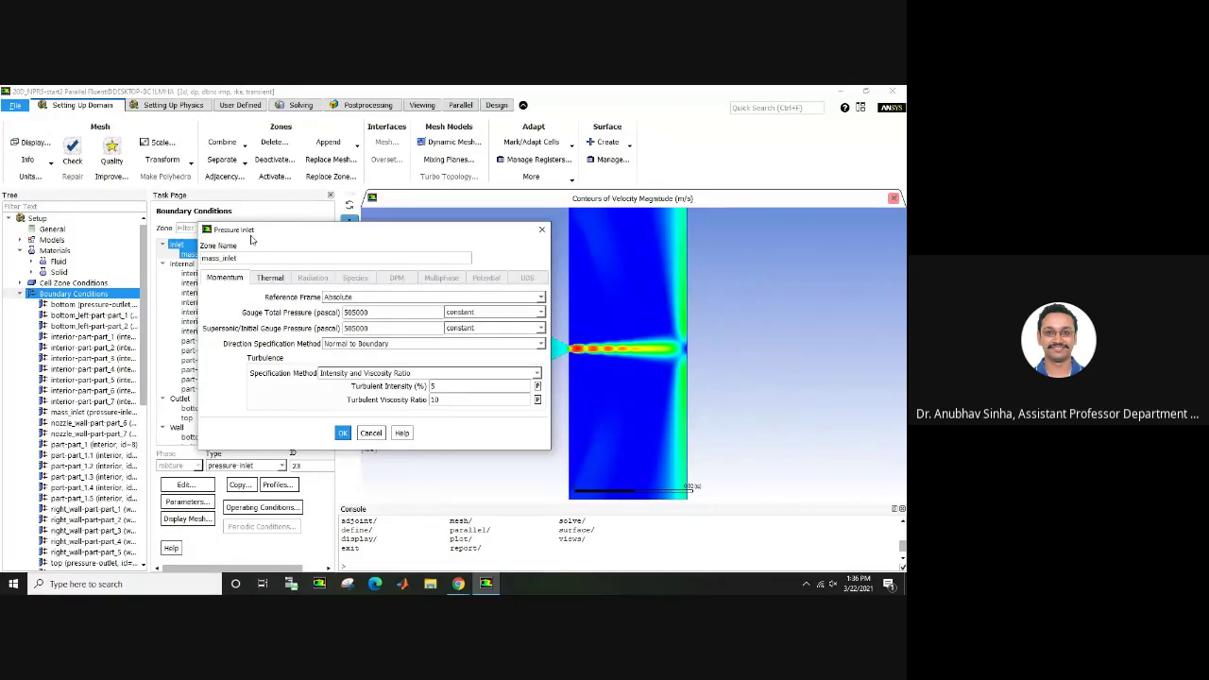
- Examine the gauge total pressure and supersonic/initial gauge pressure of mass_inlet alongside the velocity contour plot
double_click(382, 313)
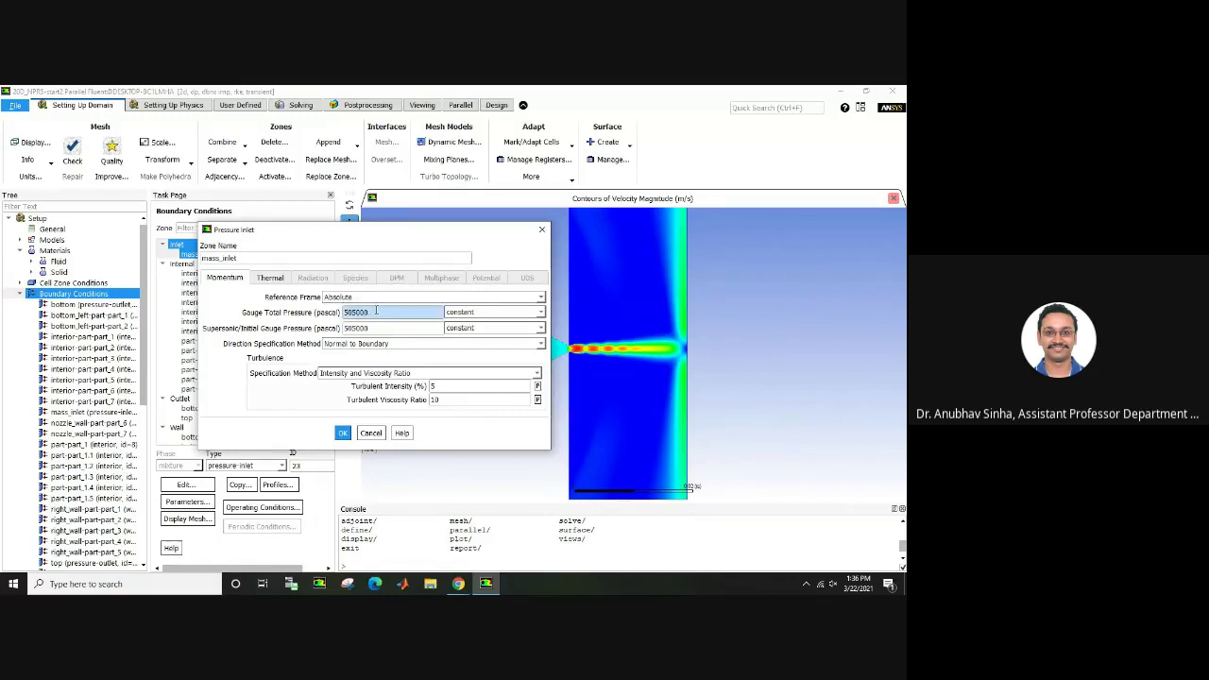
click(342, 312)
drag(343, 312, 370, 312)
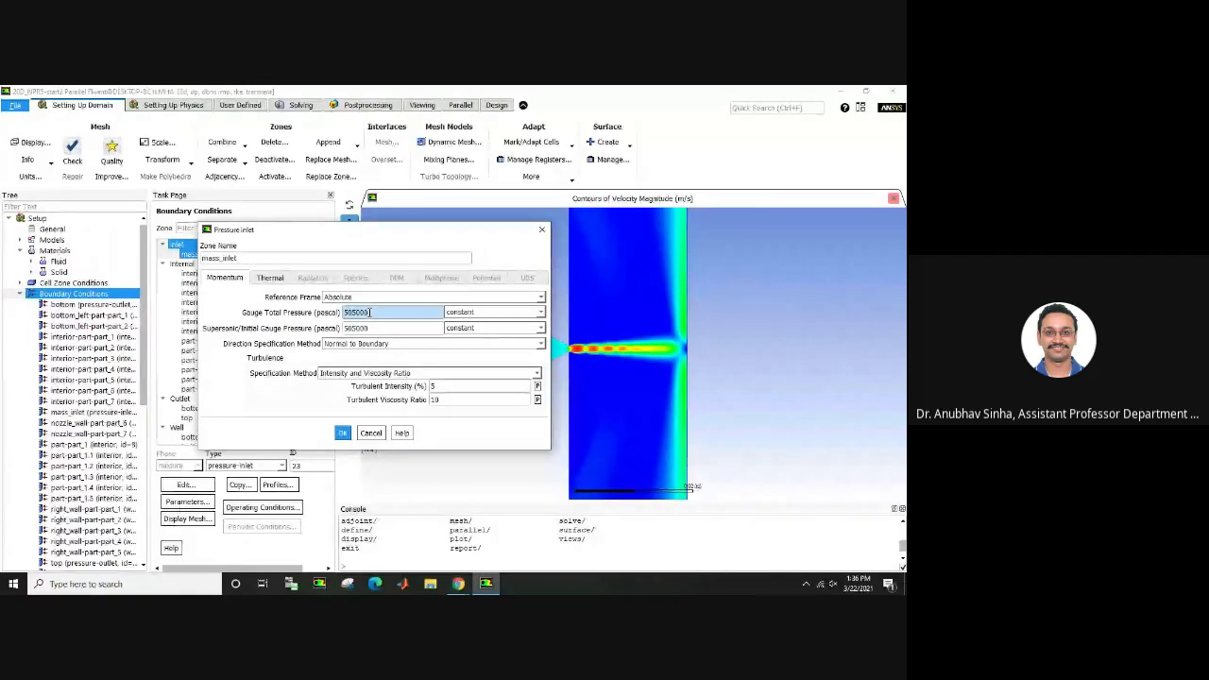
drag(378, 229, 216, 226)
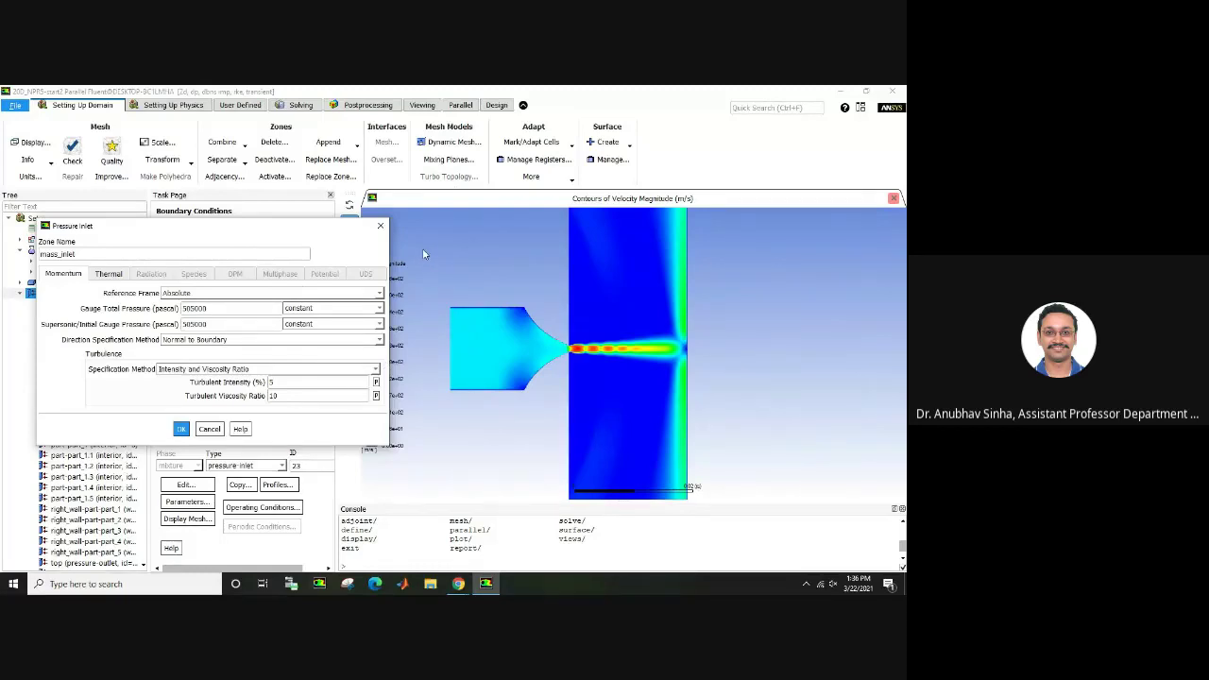
double_click(219, 308)
double_click(208, 307)
double_click(205, 325)
click(205, 325)
- Check the total temperature of mass_inlet, return to its momentum settings, and accept the inlet conditions
click(107, 276)
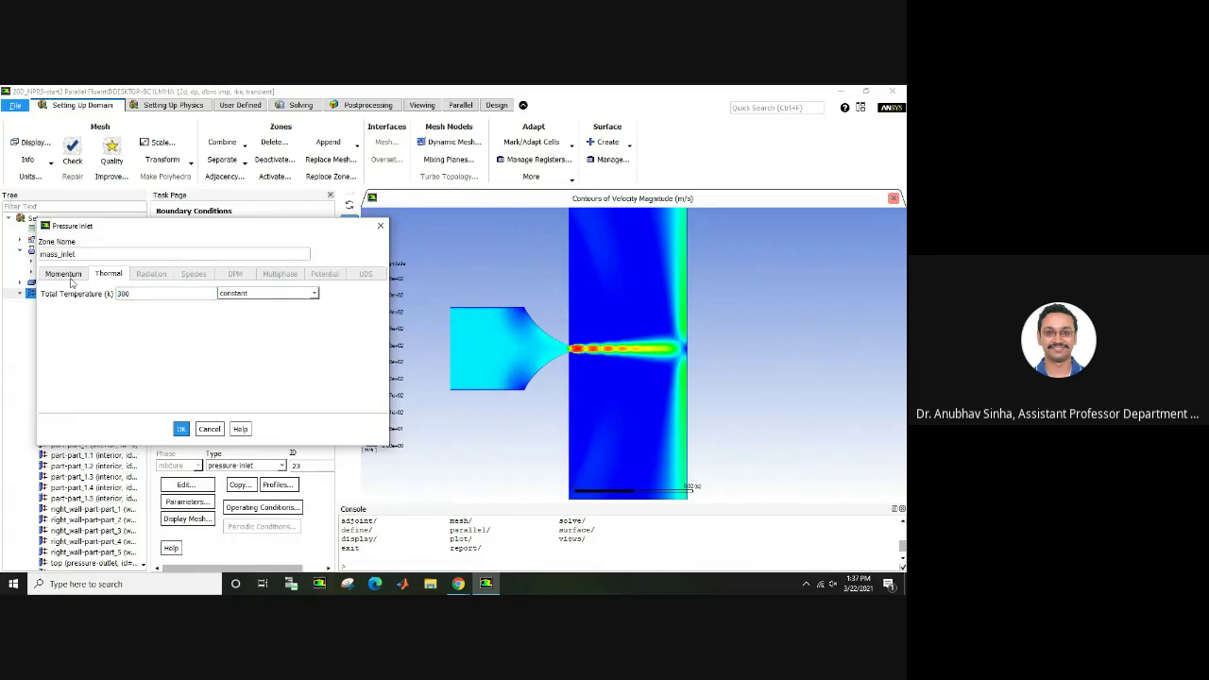
click(64, 273)
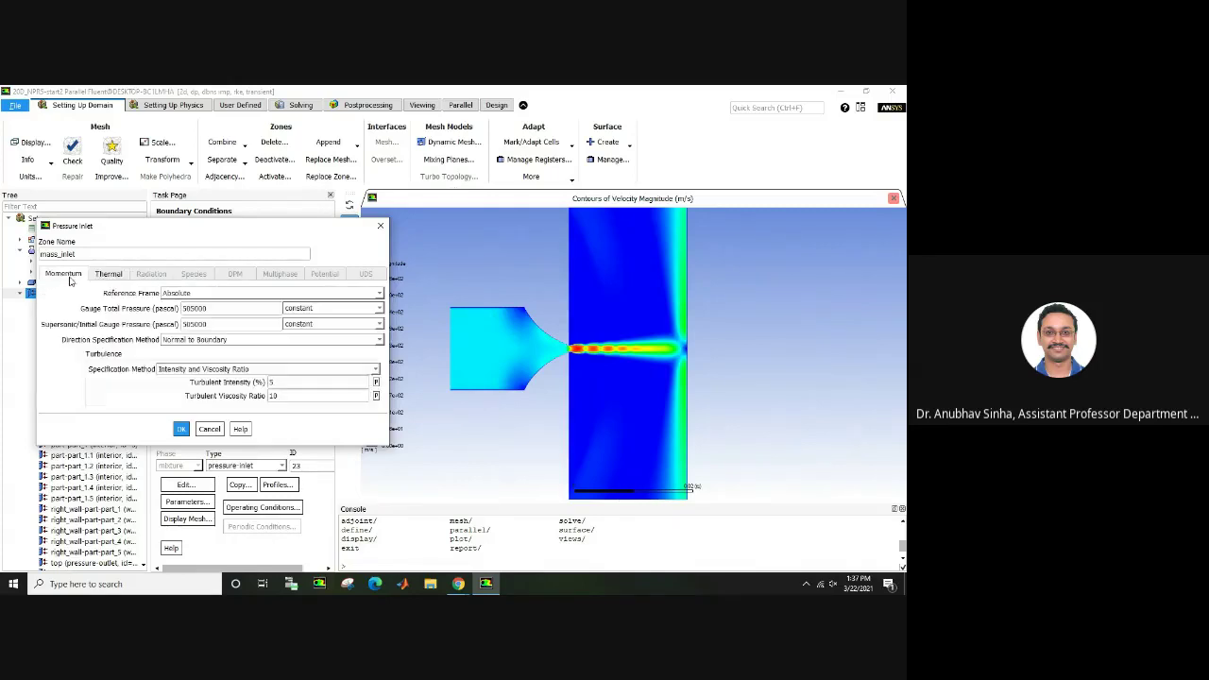
click(180, 430)
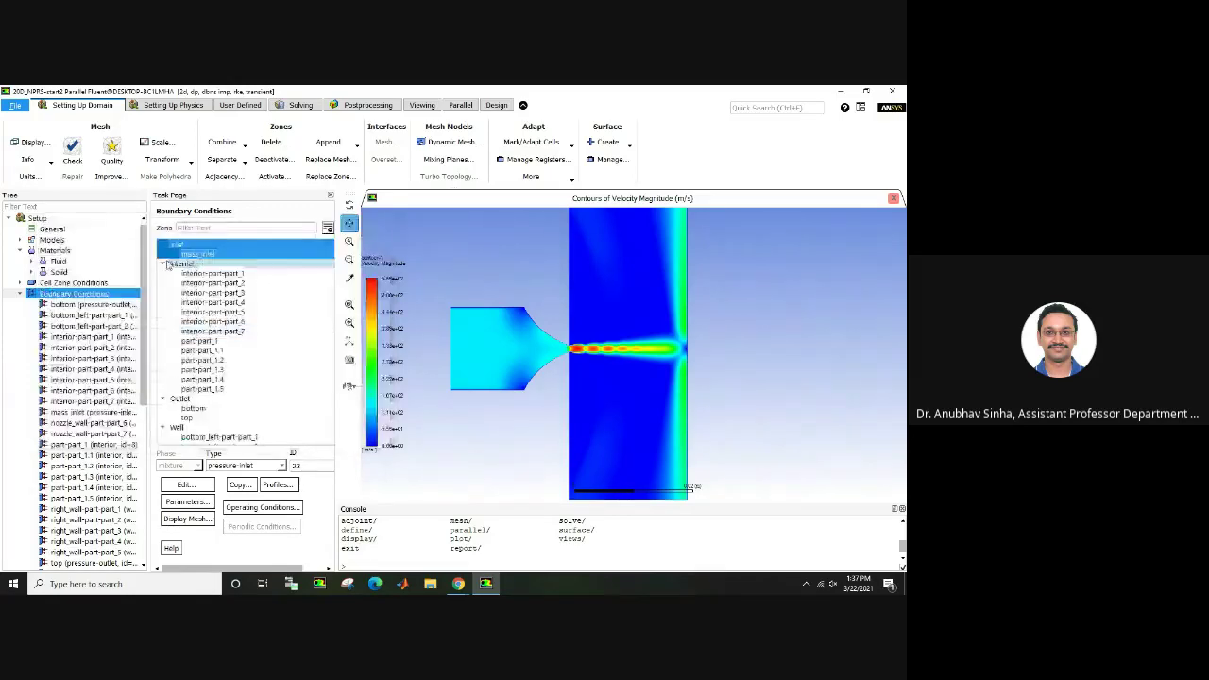
- Collapse the internal zones and open the pressure outlet conditions of the bottom zone, keeping the contour plot in view
click(163, 264)
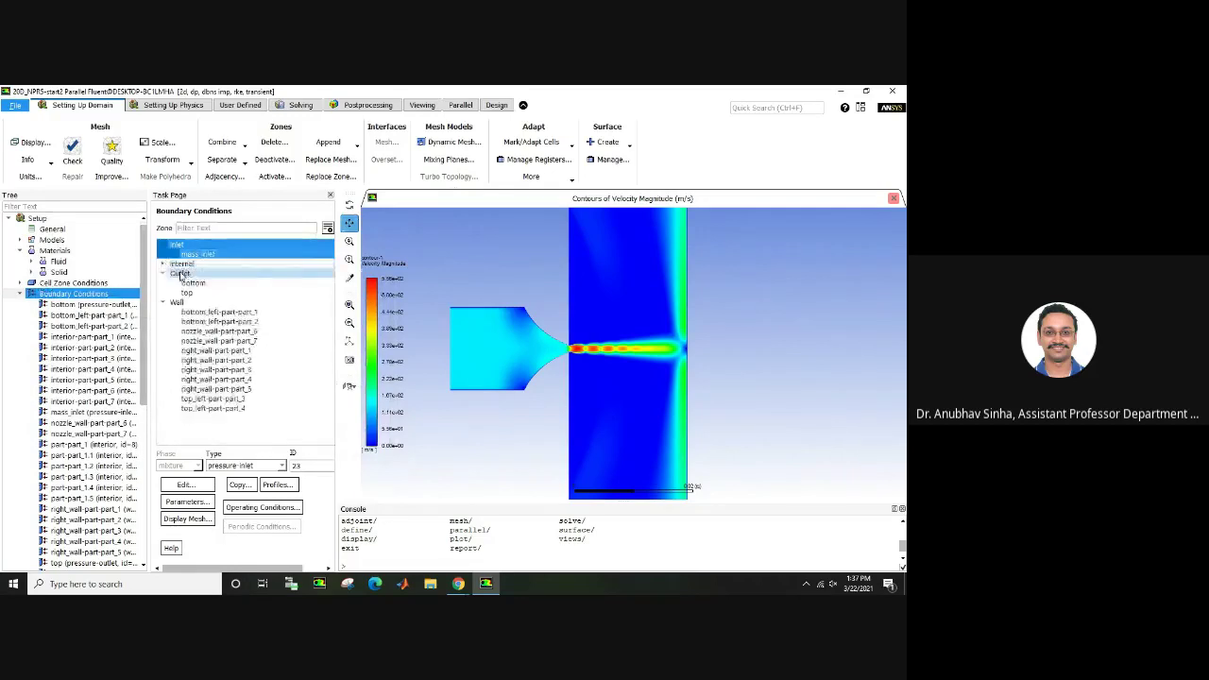
click(163, 273)
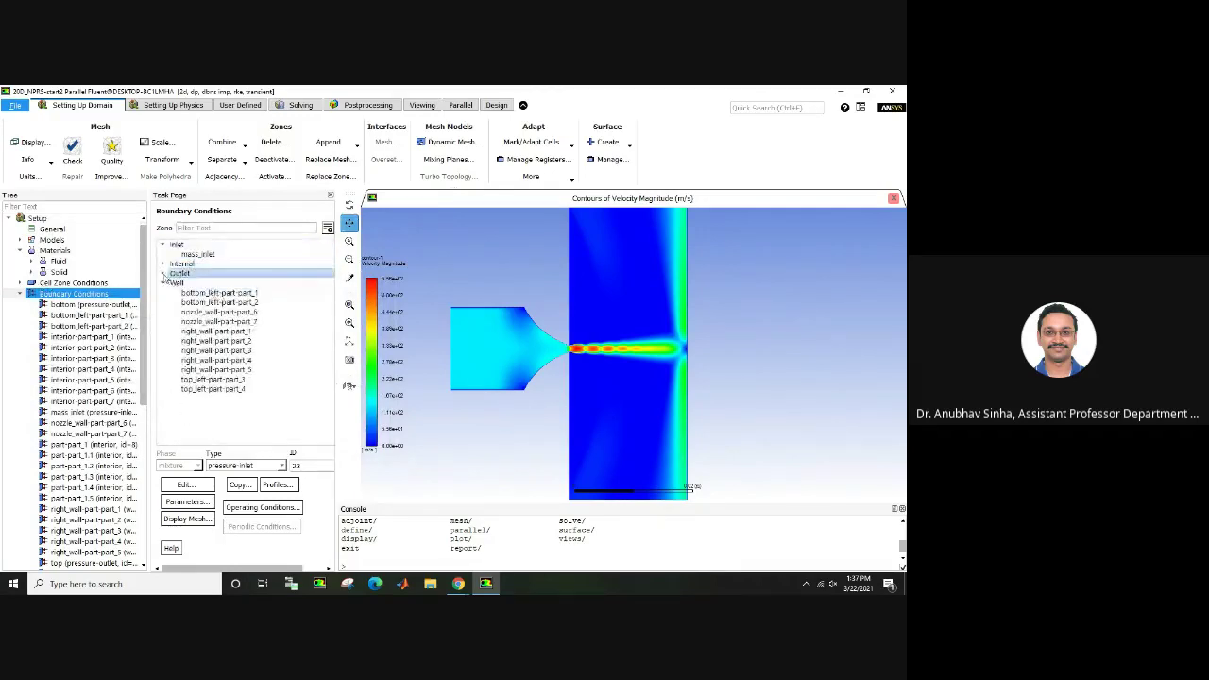
click(163, 273)
click(193, 283)
double_click(193, 284)
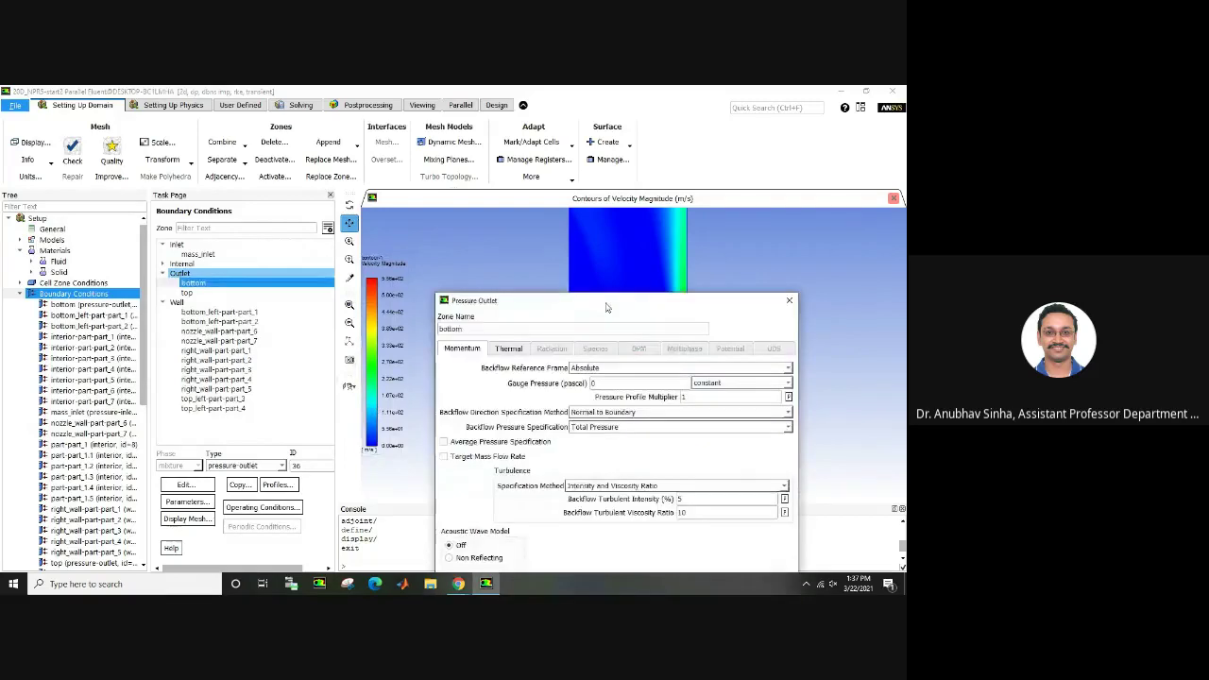
drag(607, 307, 464, 235)
drag(337, 241, 137, 203)
- Examine the full extent and upper end of the jet domain in the velocity contour plot to locate the outlet boundaries
scroll(567, 375, down, 3)
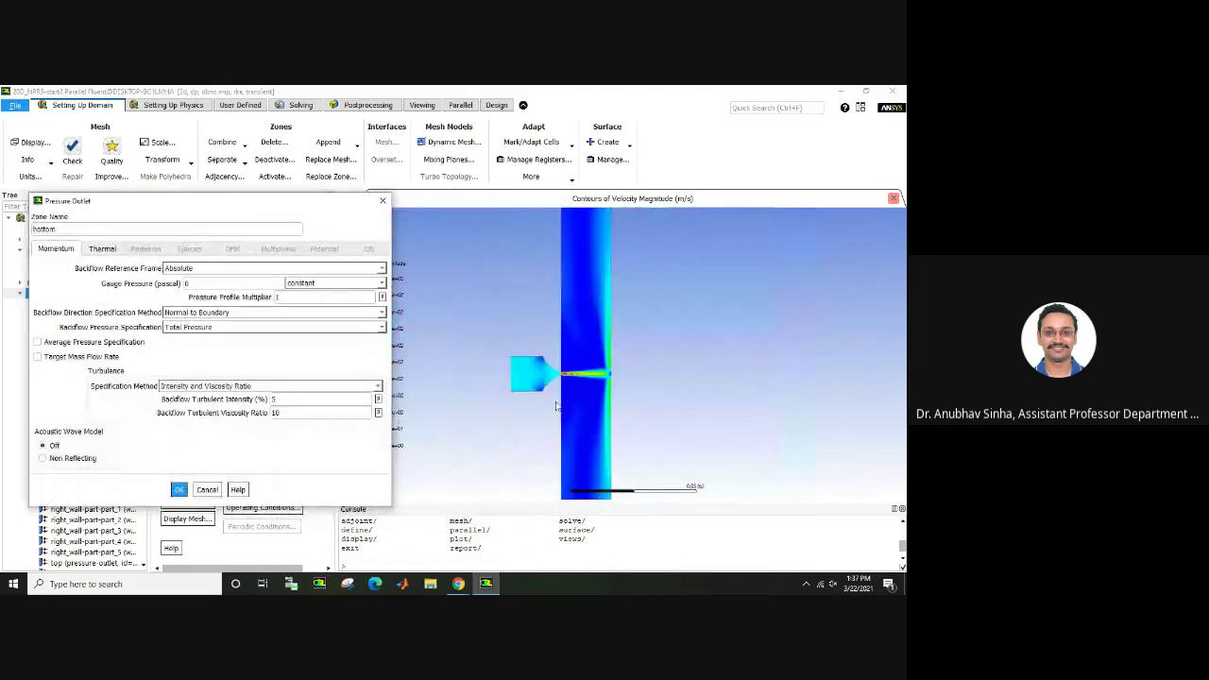
scroll(567, 375, down, 2)
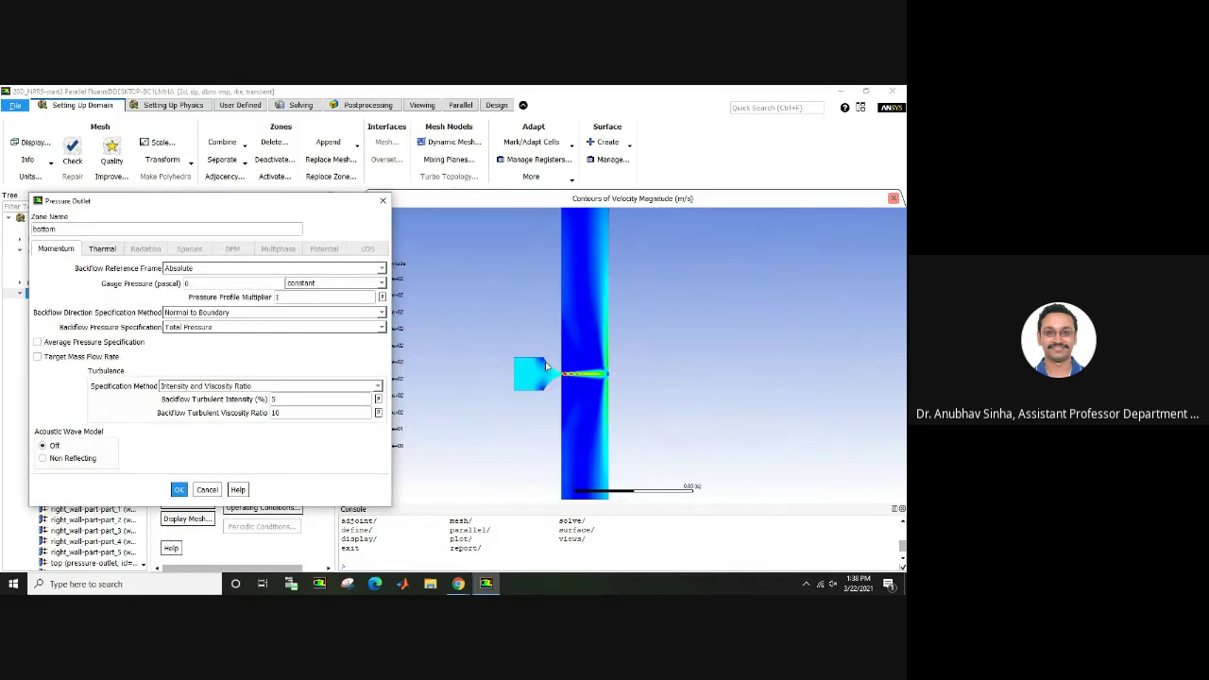
scroll(582, 331, down, 1)
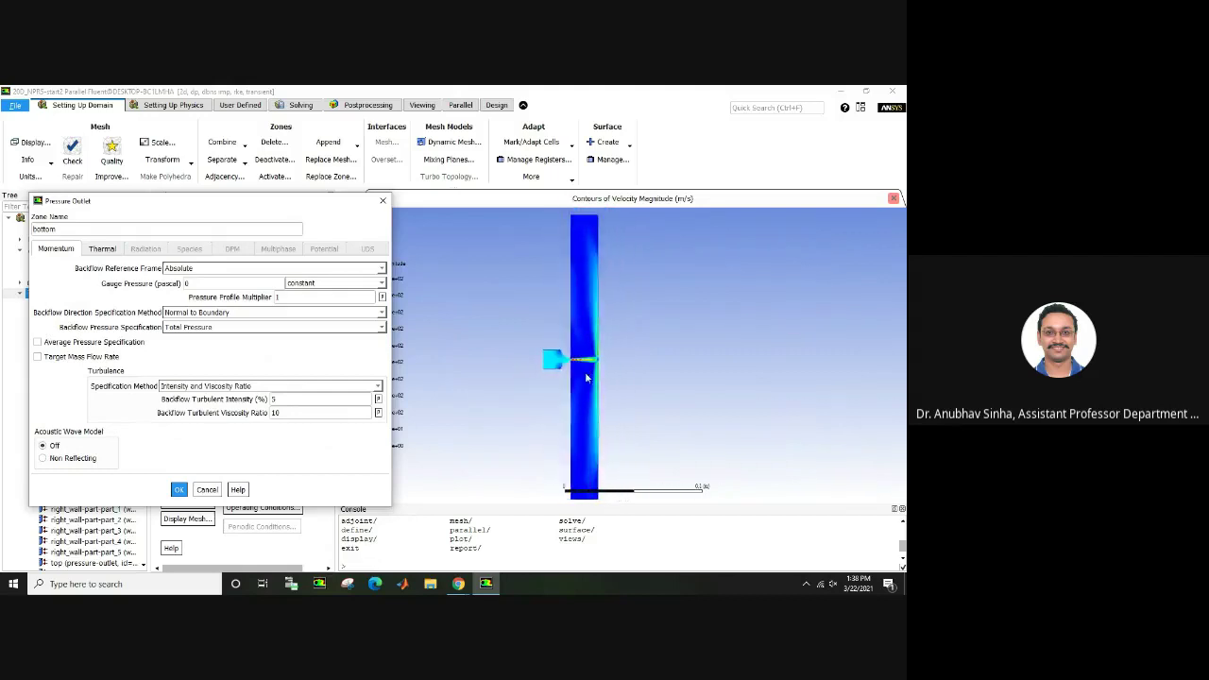
scroll(574, 263, up, 2)
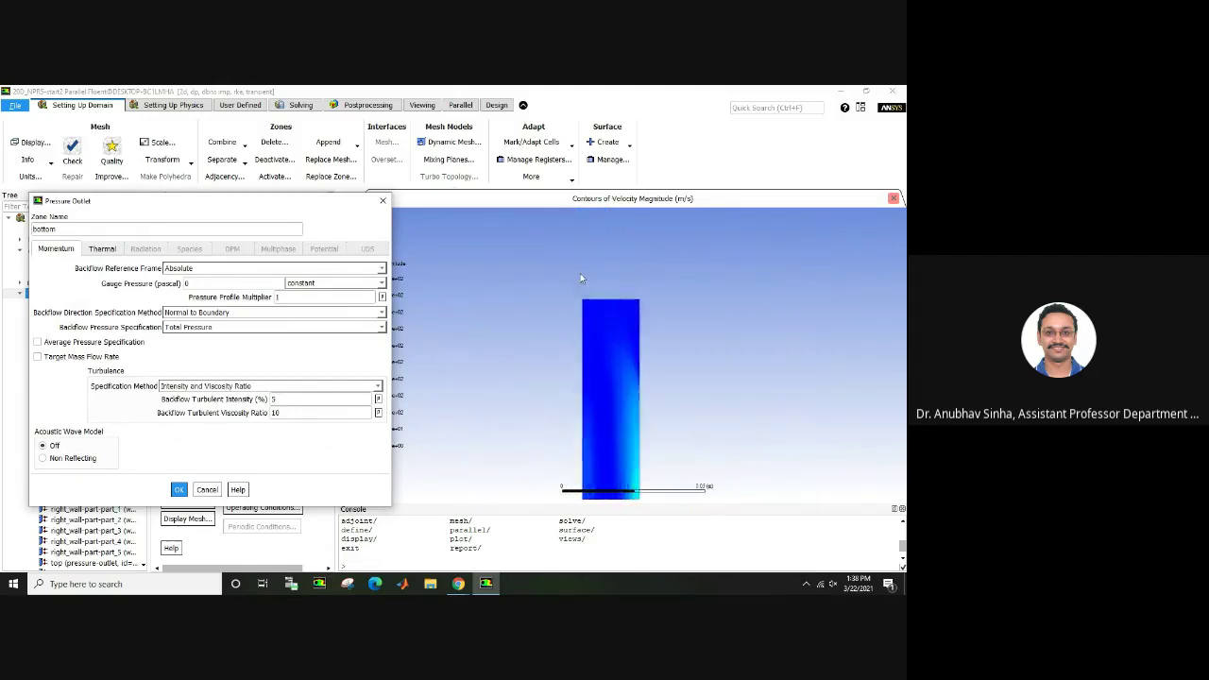
scroll(582, 283, up, 2)
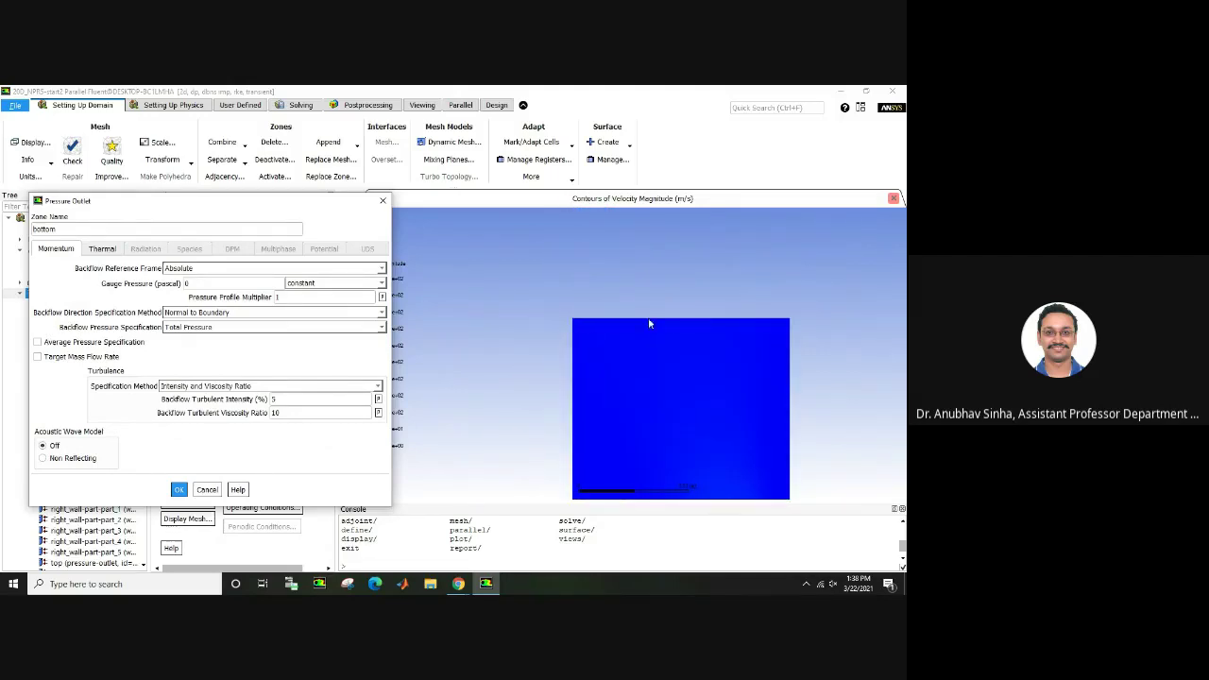
click(752, 325)
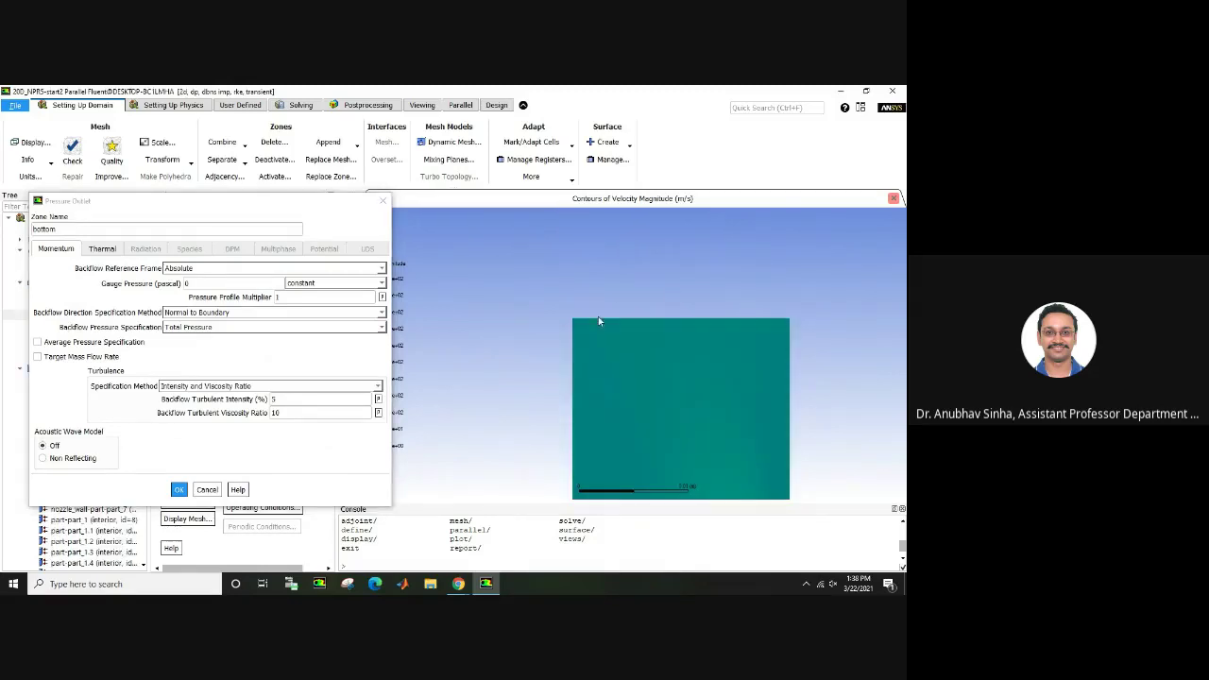
scroll(601, 378, up, 2)
scroll(535, 350, down, 3)
scroll(534, 350, down, 3)
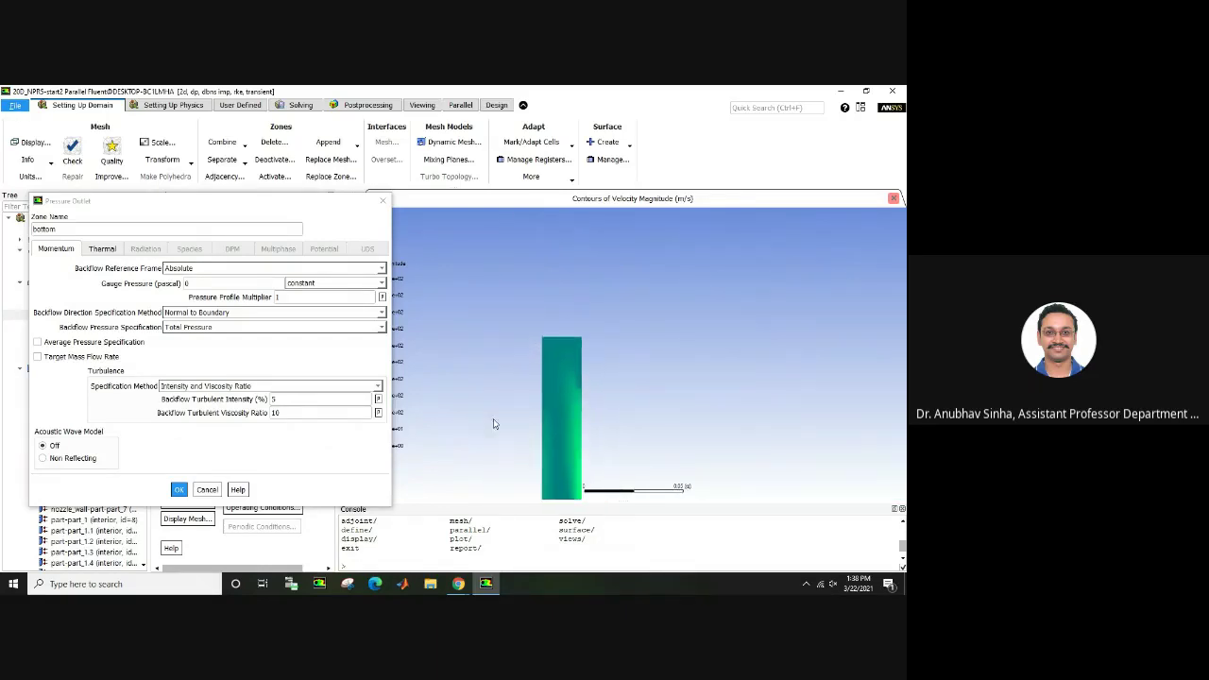
- Examine the nozzle, the jet leaving it and the surrounding chamber in the velocity contour plot
scroll(510, 331, up, 2)
scroll(554, 408, up, 1)
scroll(554, 409, up, 4)
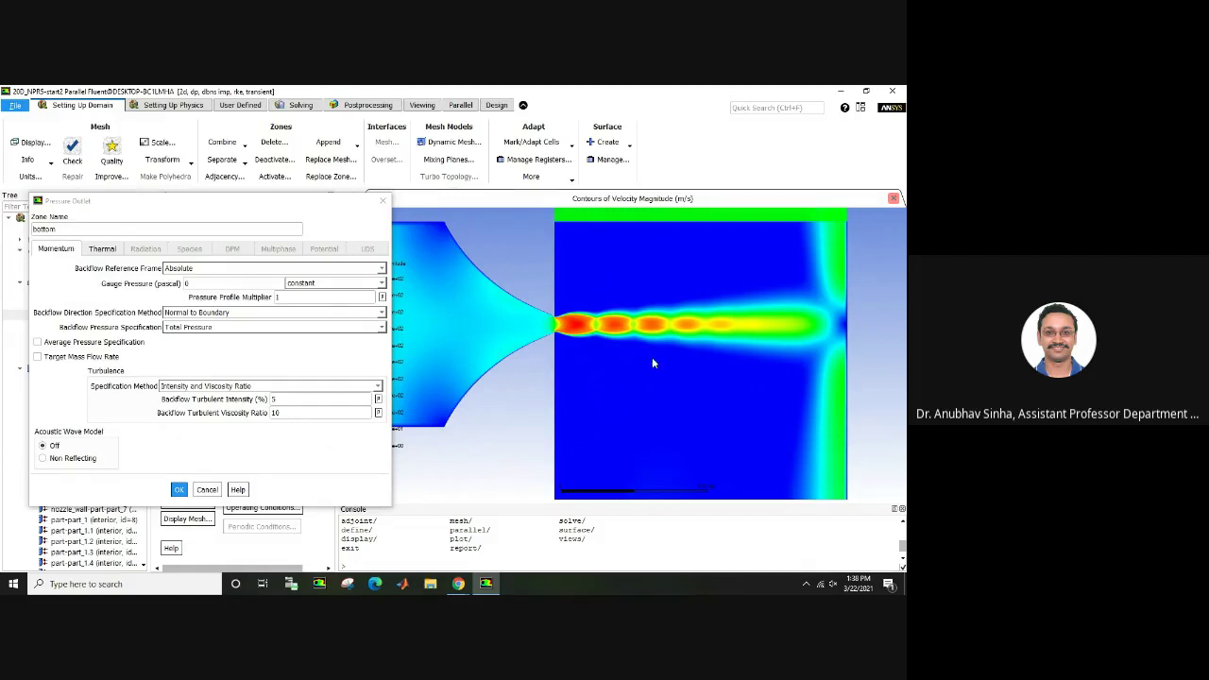
scroll(650, 360, down, 6)
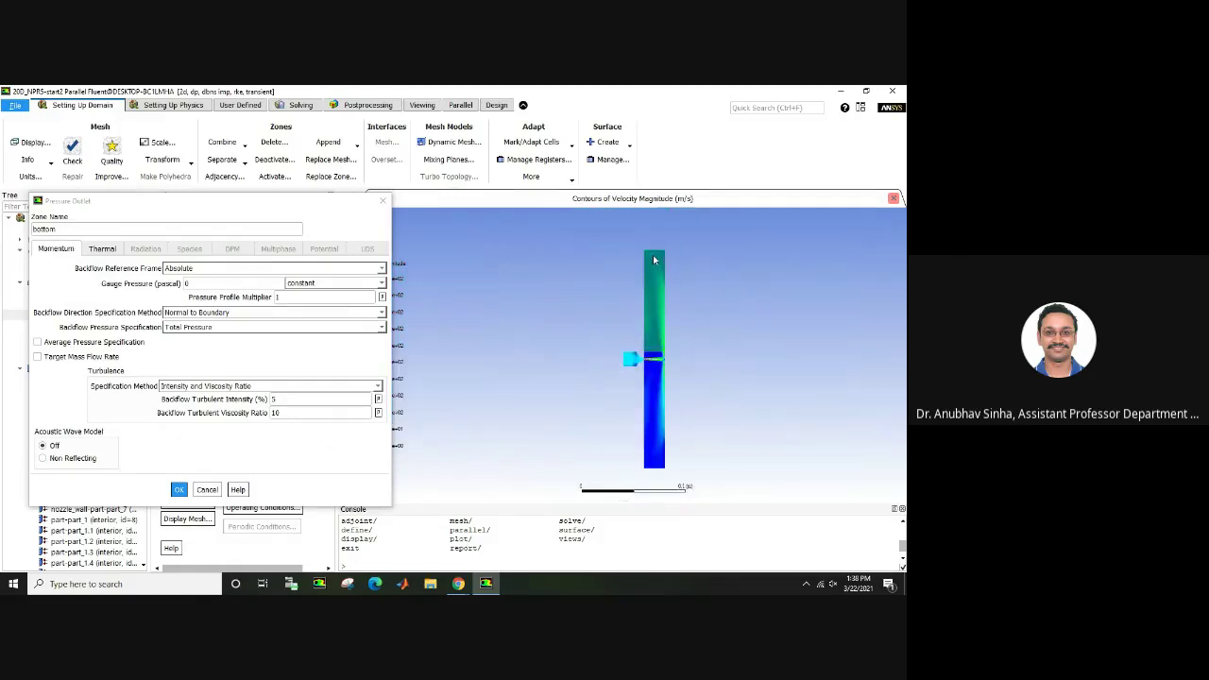
scroll(634, 330, up, 8)
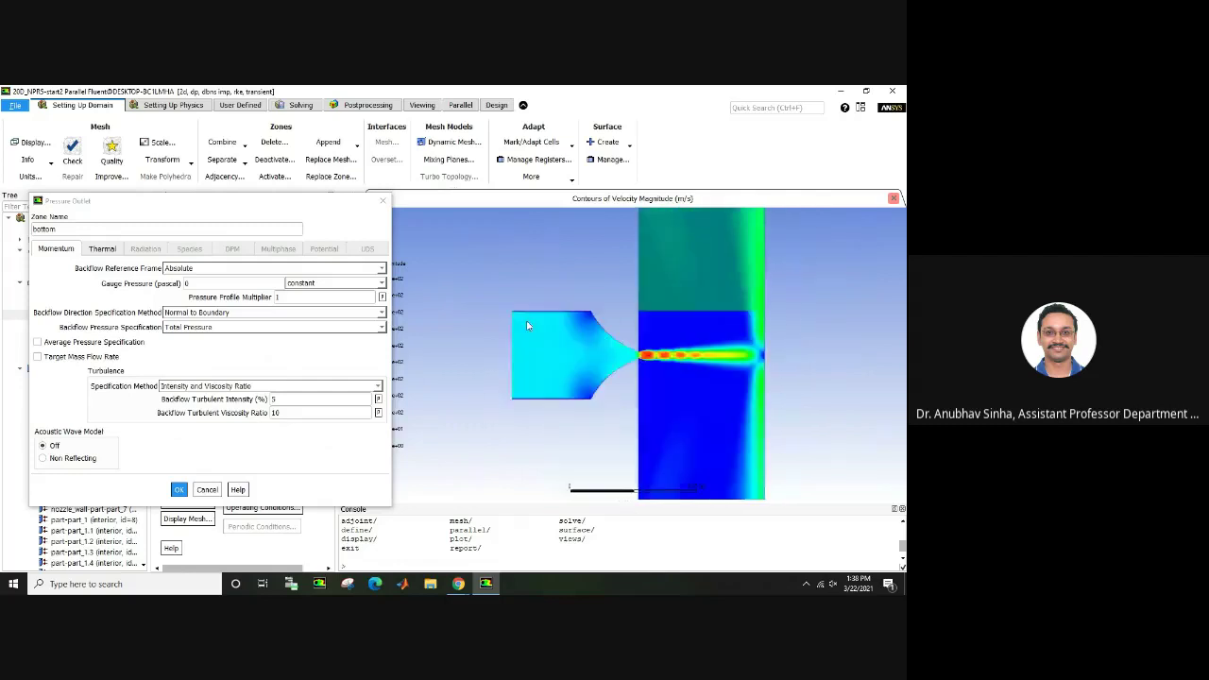
scroll(583, 343, up, 2)
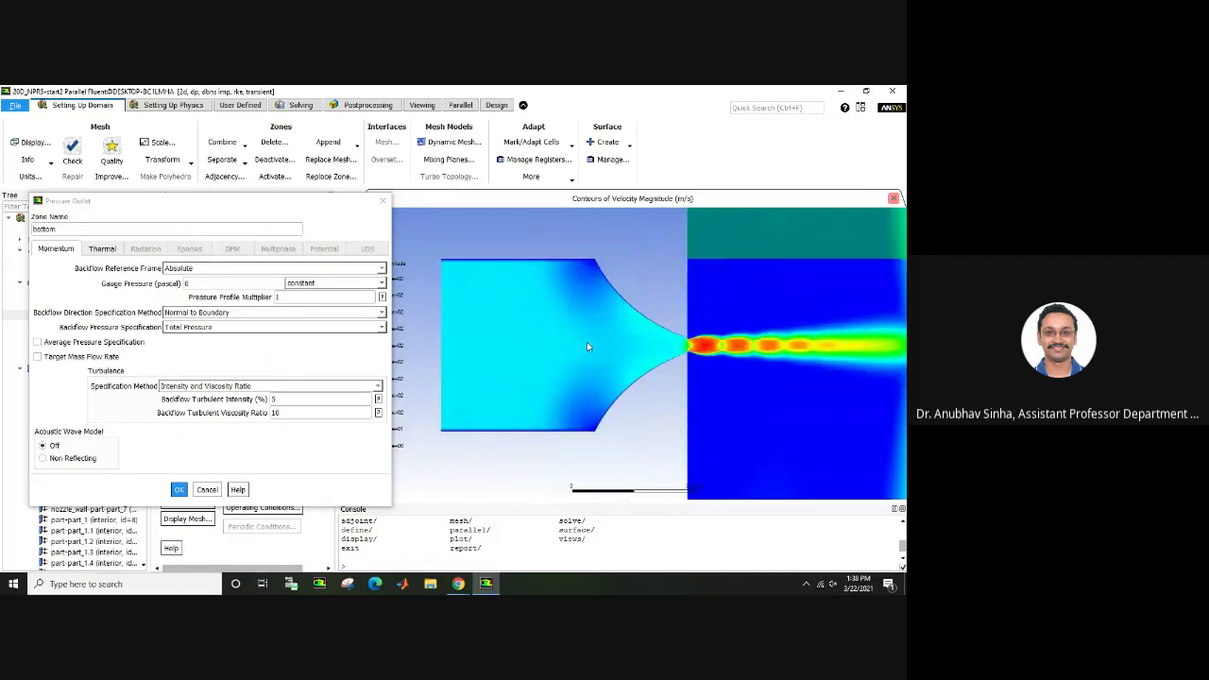
scroll(587, 341, up, 2)
scroll(761, 362, up, 2)
drag(761, 360, 630, 359)
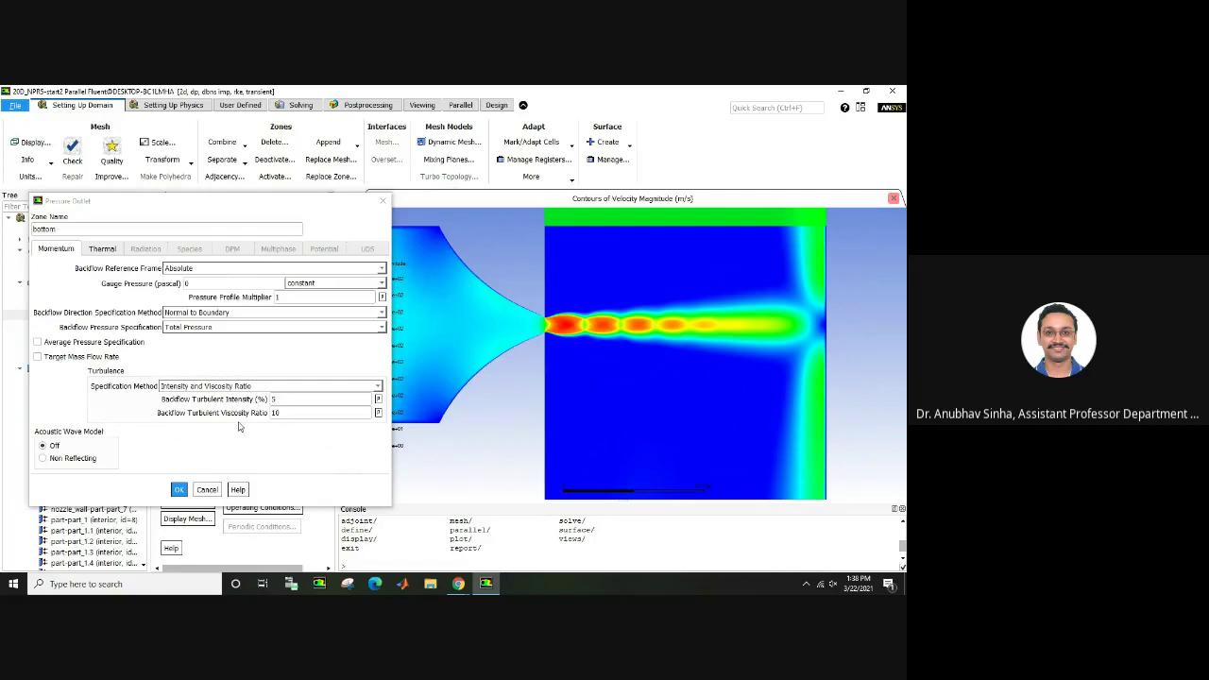
- Review the backflow turbulent intensity and backflow total temperature of the bottom outlet, and accept its conditions
double_click(275, 398)
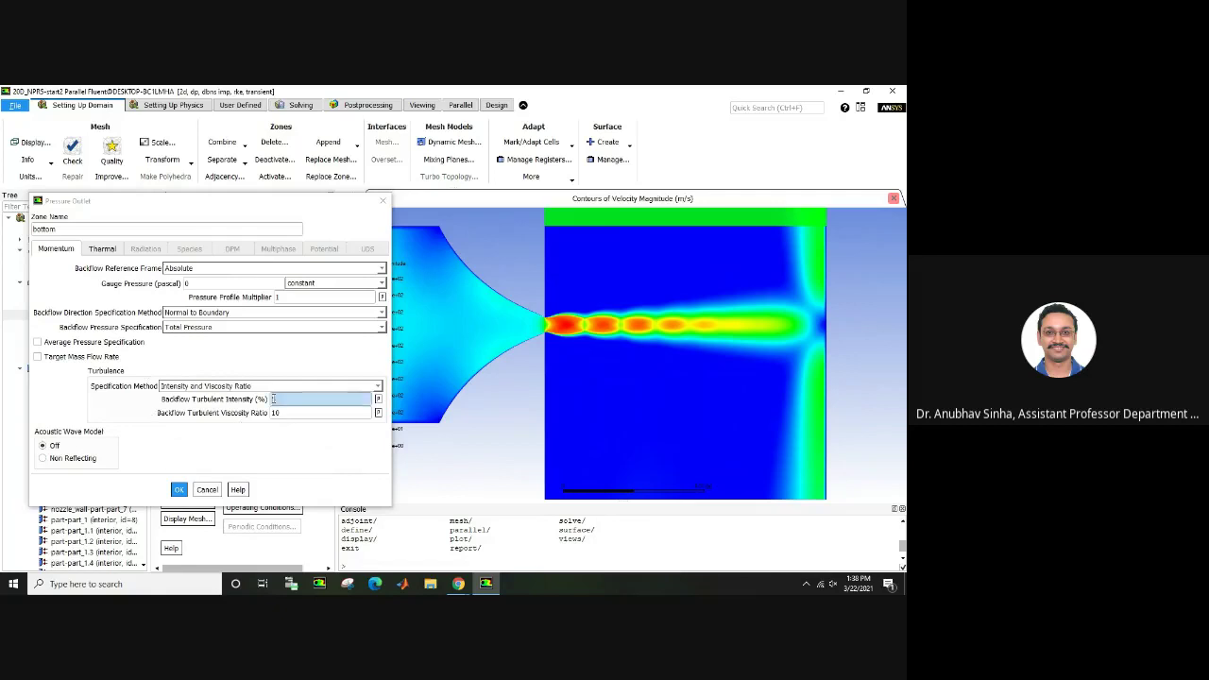
click(286, 398)
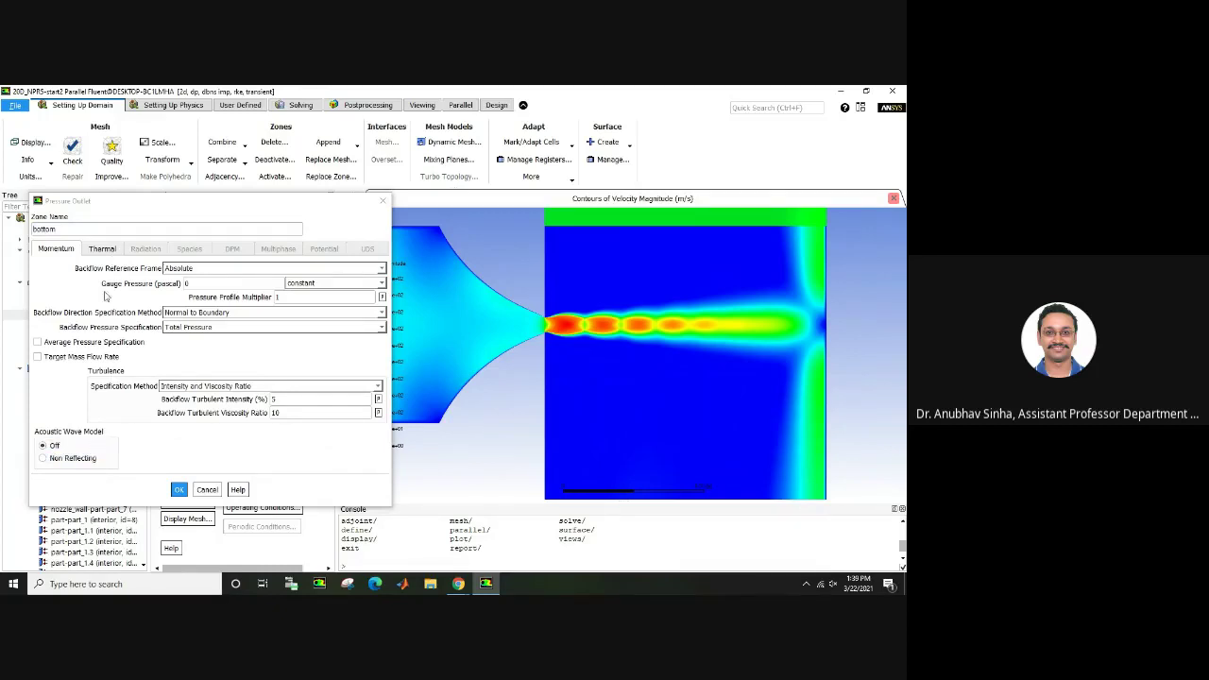
click(103, 248)
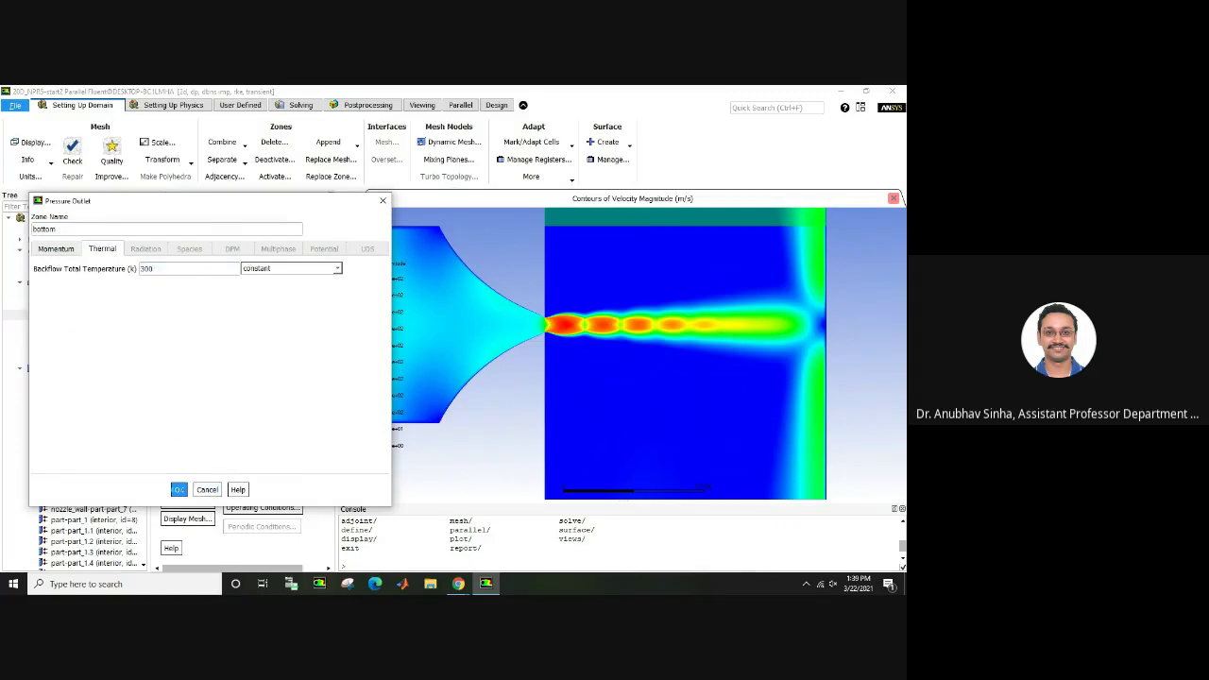
click(179, 489)
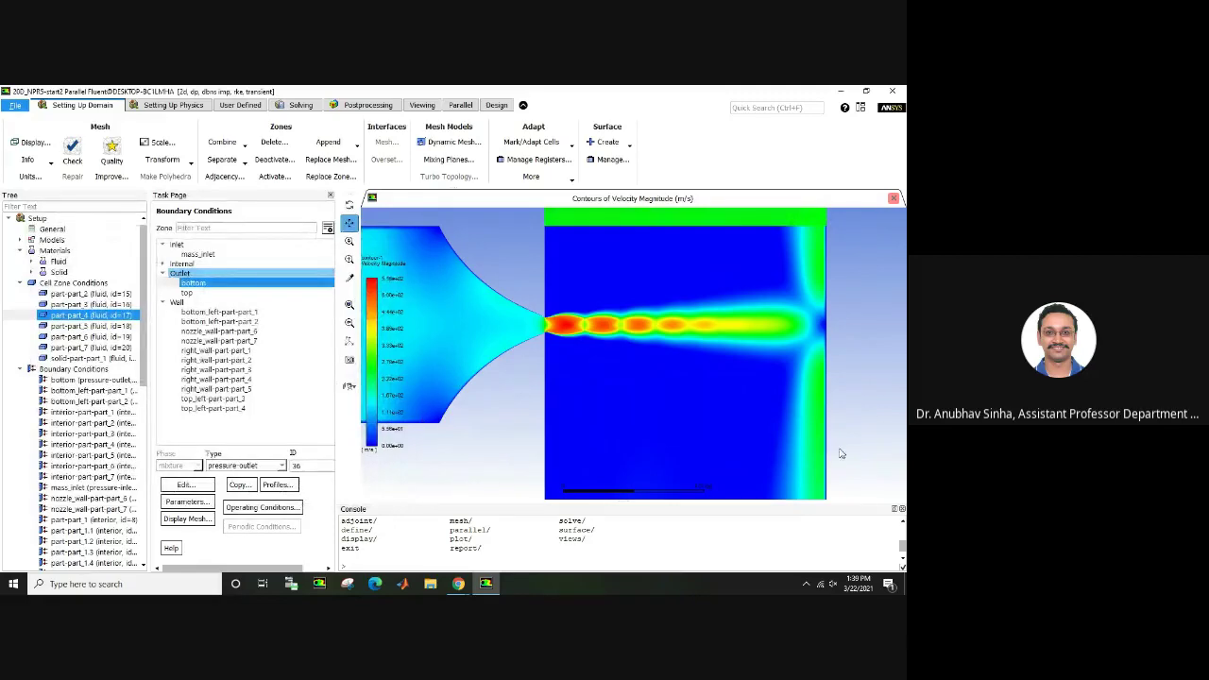
- Review the wall motion, shear condition and roughness settings of the bottom_left-part-part_1 wall, and close them without changes
scroll(607, 293, up, 2)
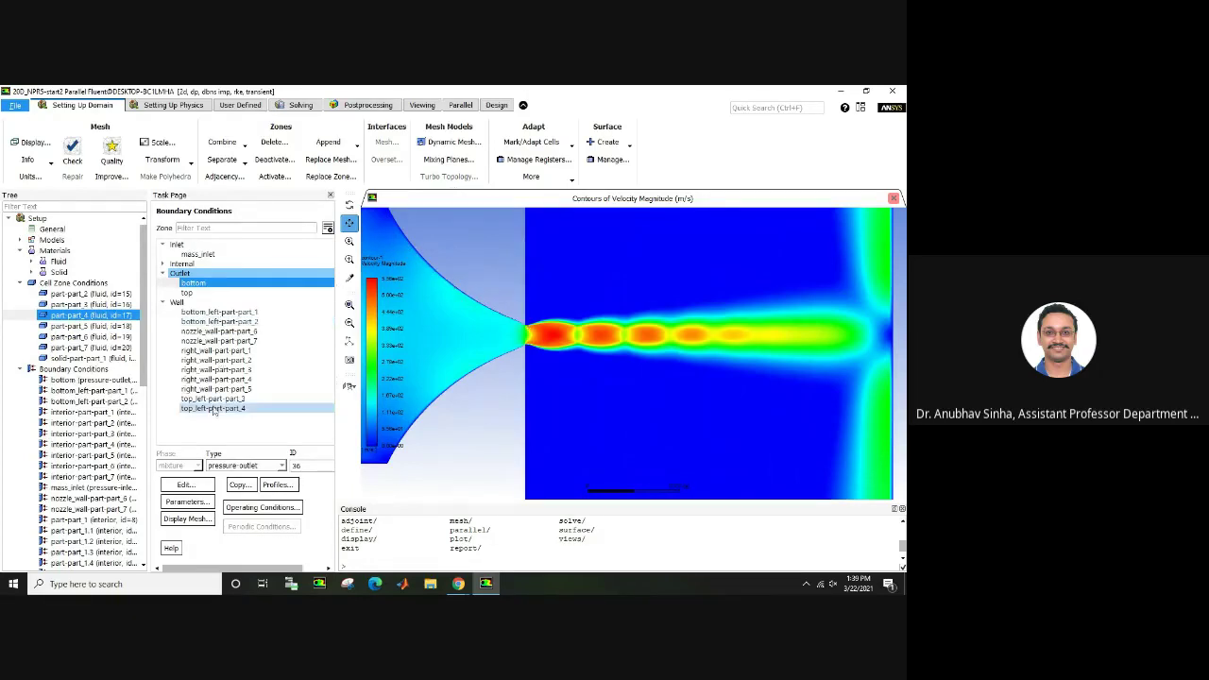
click(219, 312)
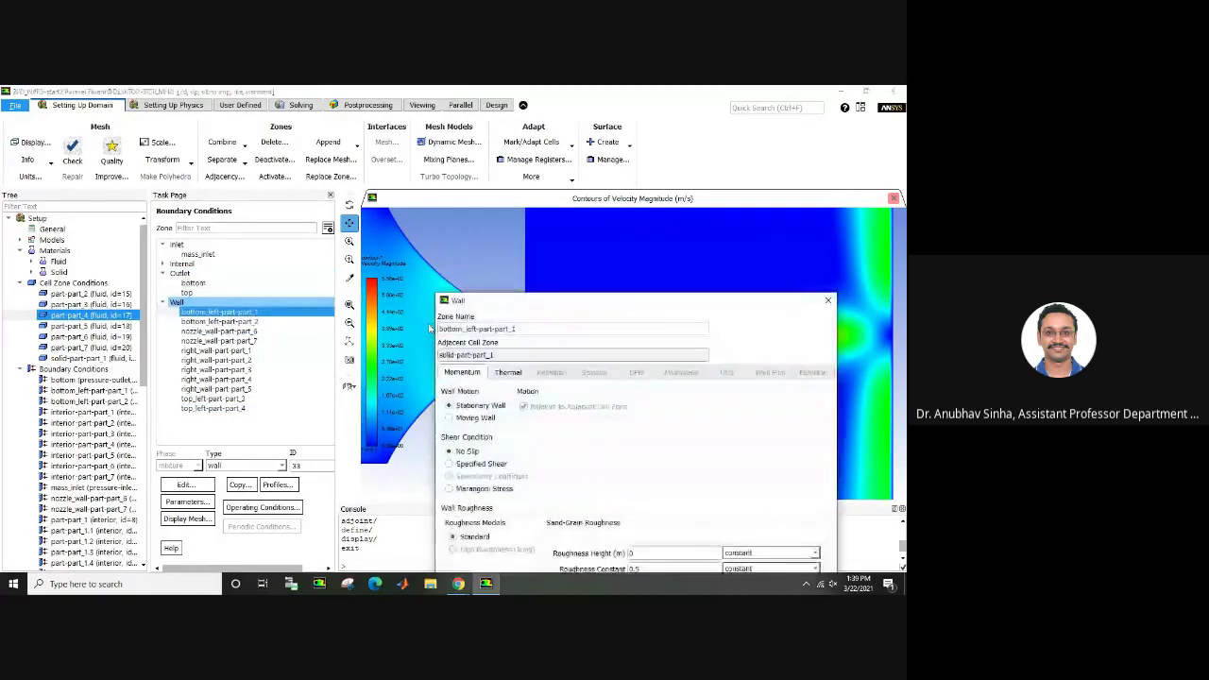
drag(571, 305, 427, 142)
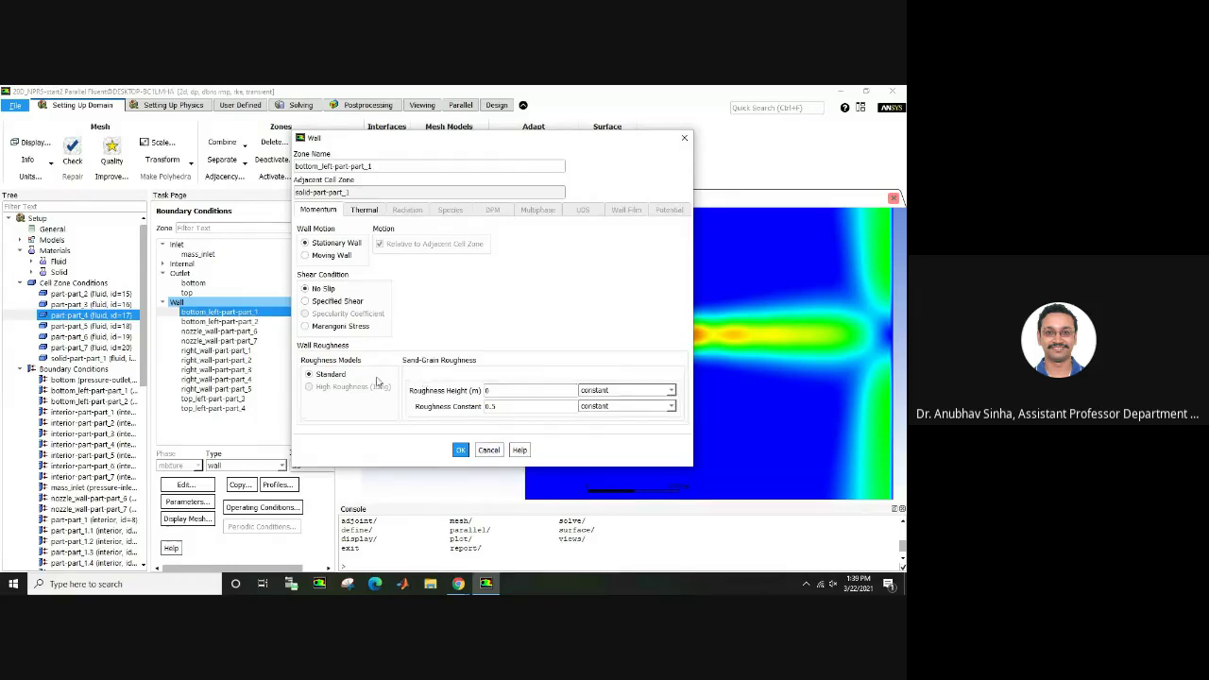
click(490, 450)
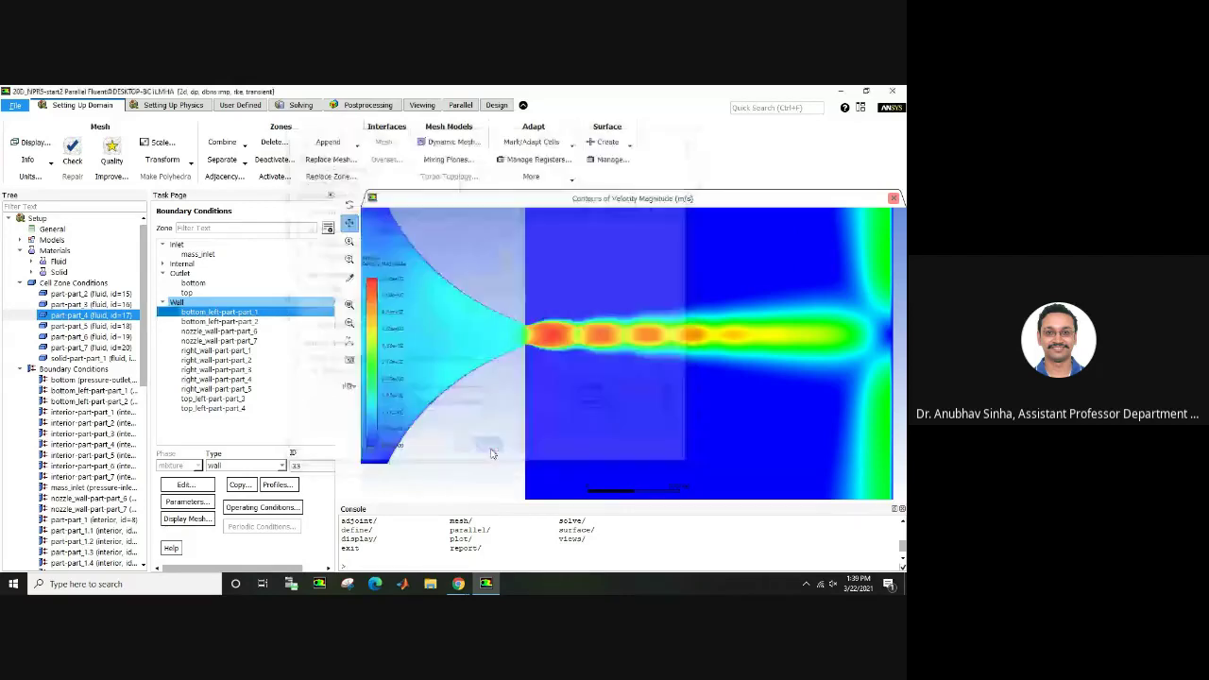
- Collapse the boundary condition lists and review the reference values of the simulation
click(21, 368)
click(53, 250)
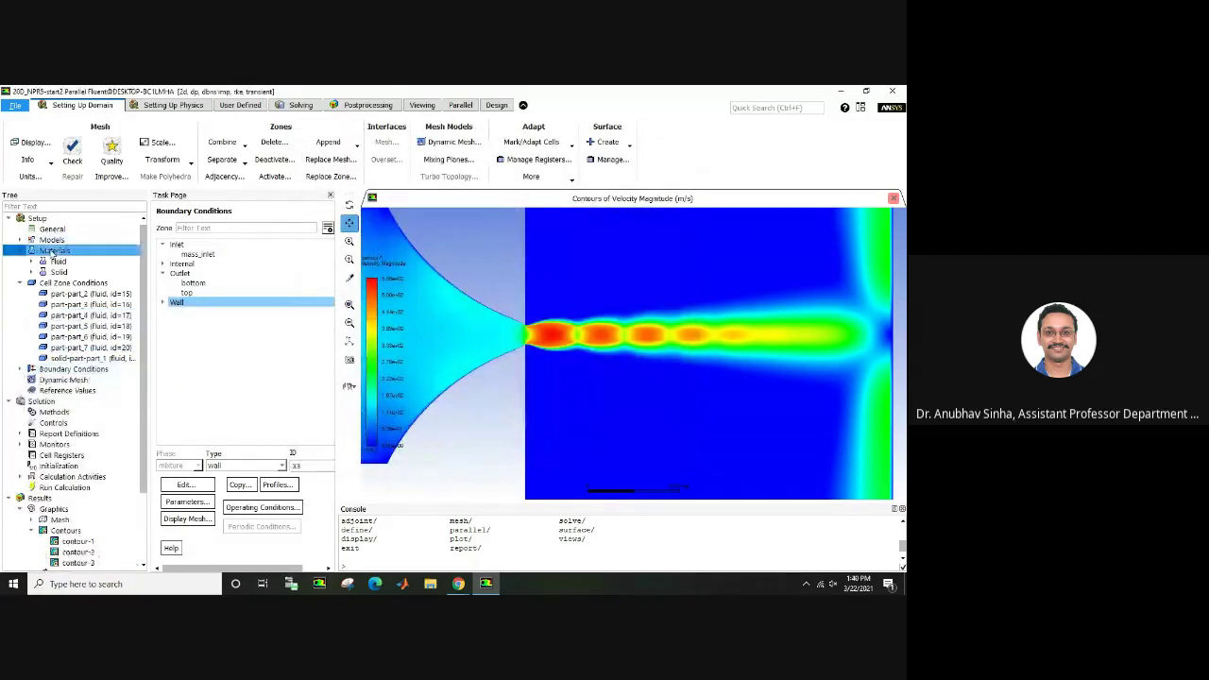
click(78, 369)
click(70, 390)
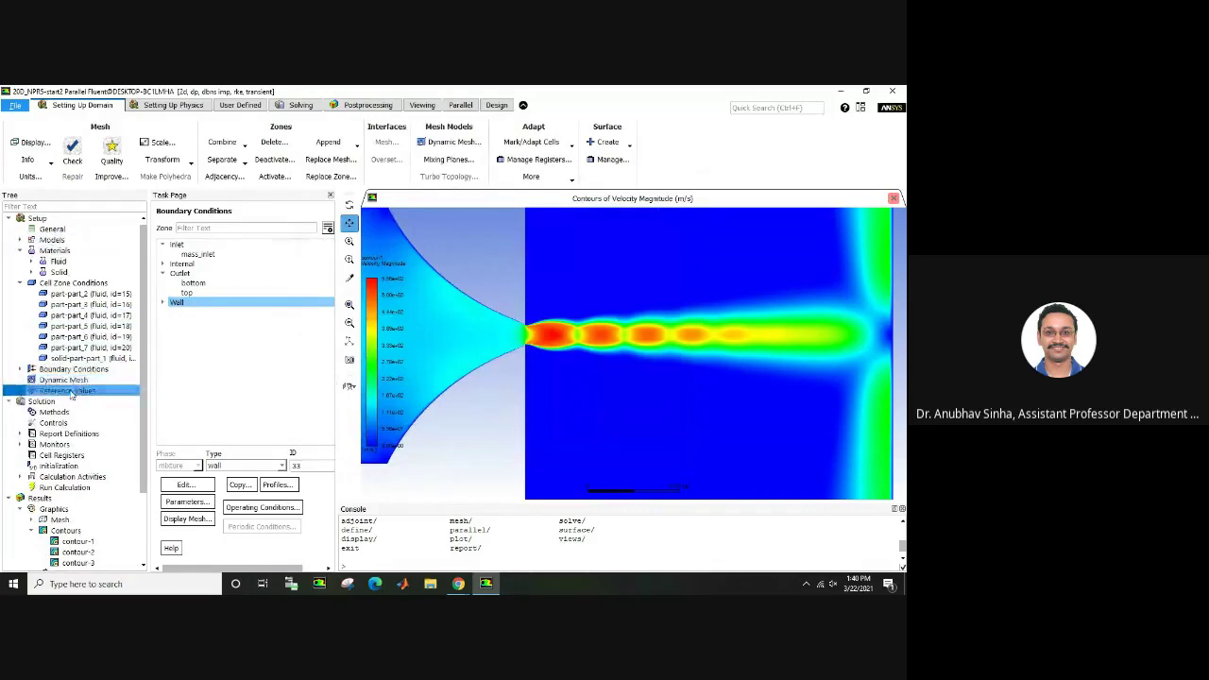
scroll(71, 390, down, 3)
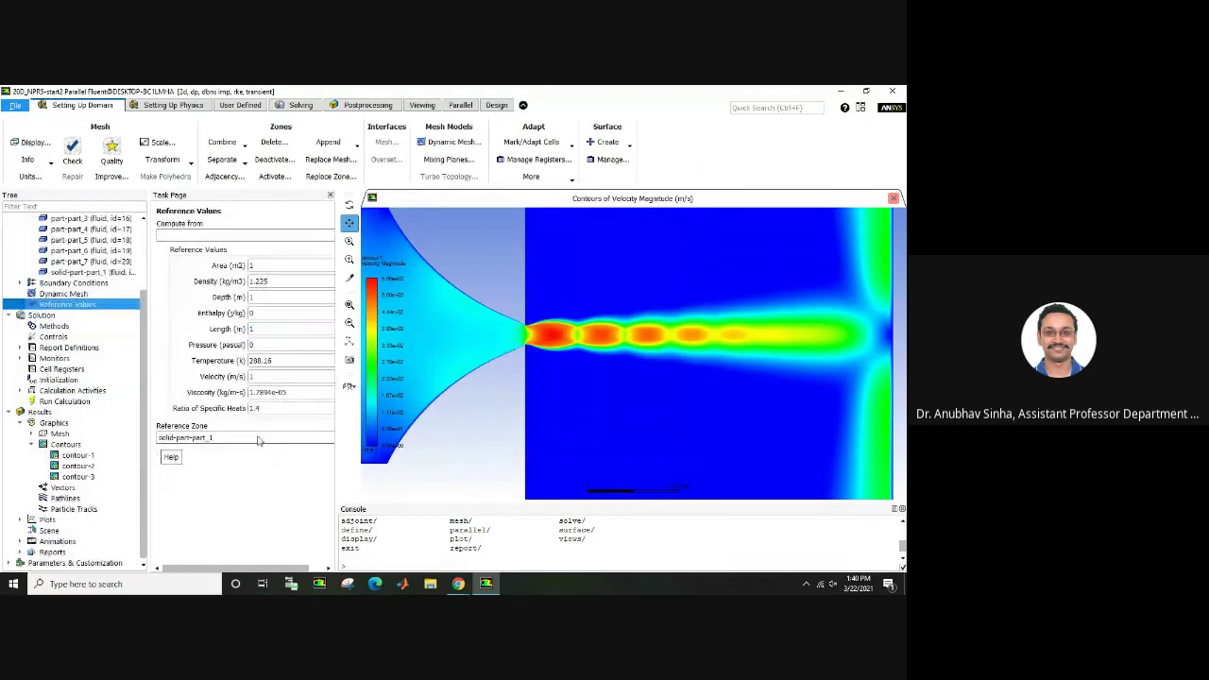
- Review the Run Calculation settings, checking the time step size and the number of time steps
click(71, 401)
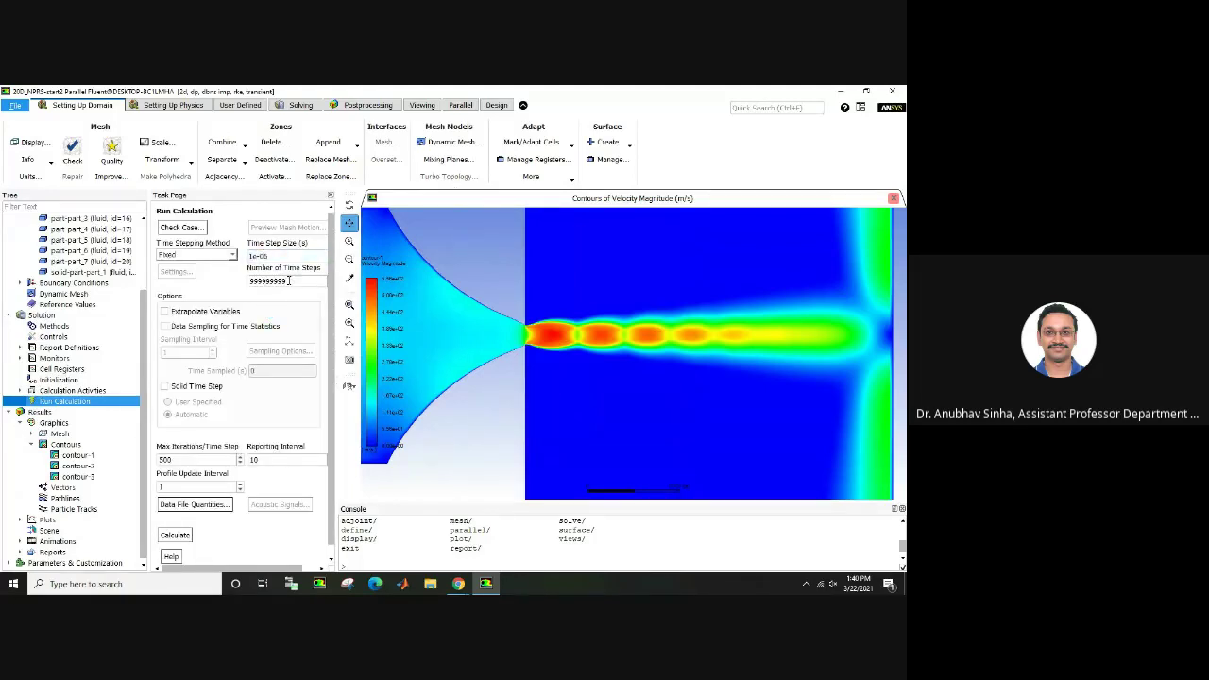
double_click(252, 280)
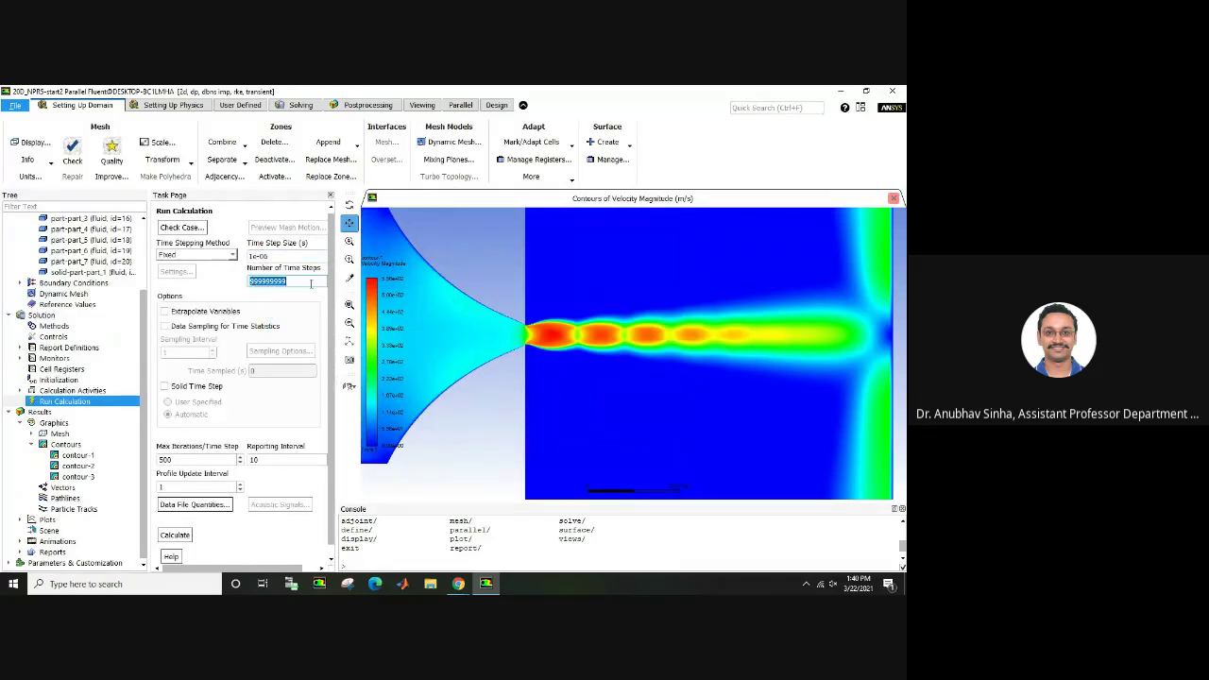
click(310, 284)
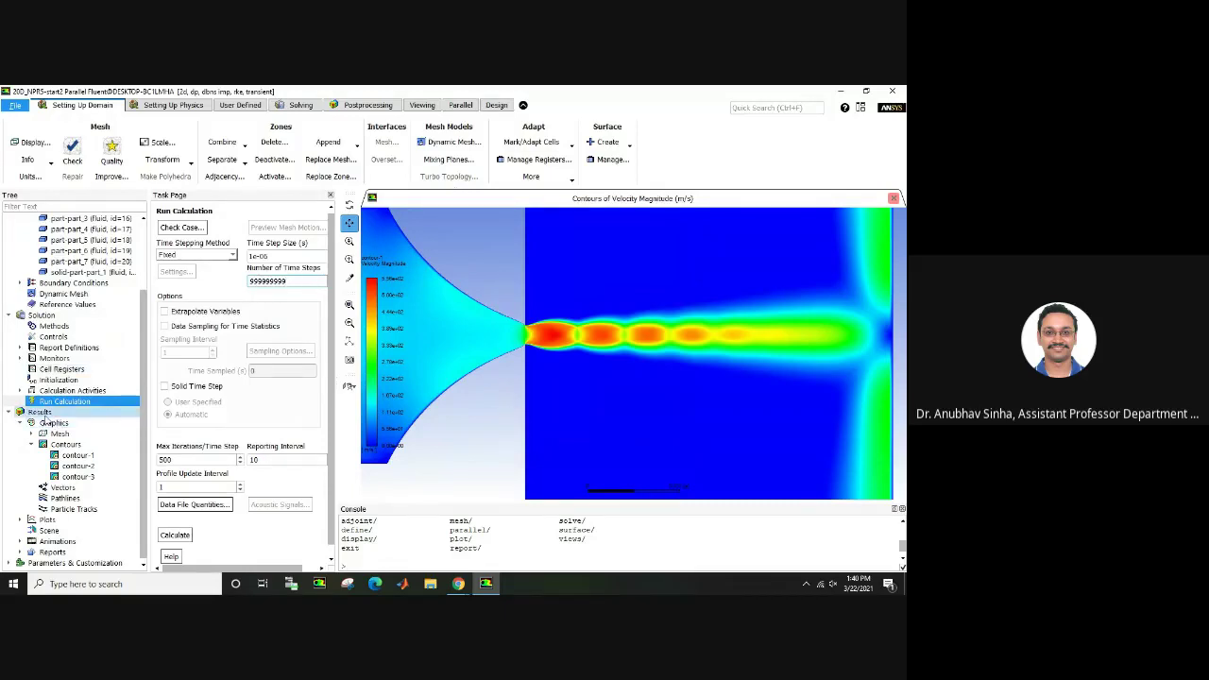
- Open contour-1, compute its velocity magnitude range, and save and display the contour
double_click(77, 454)
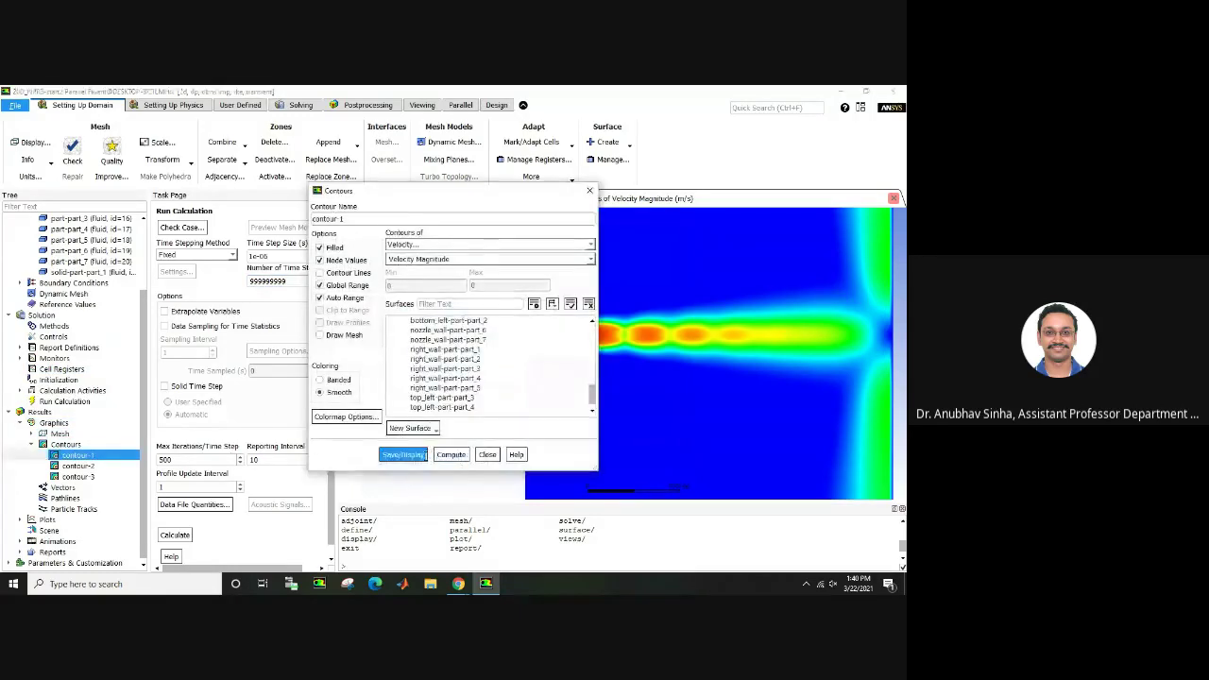
click(450, 455)
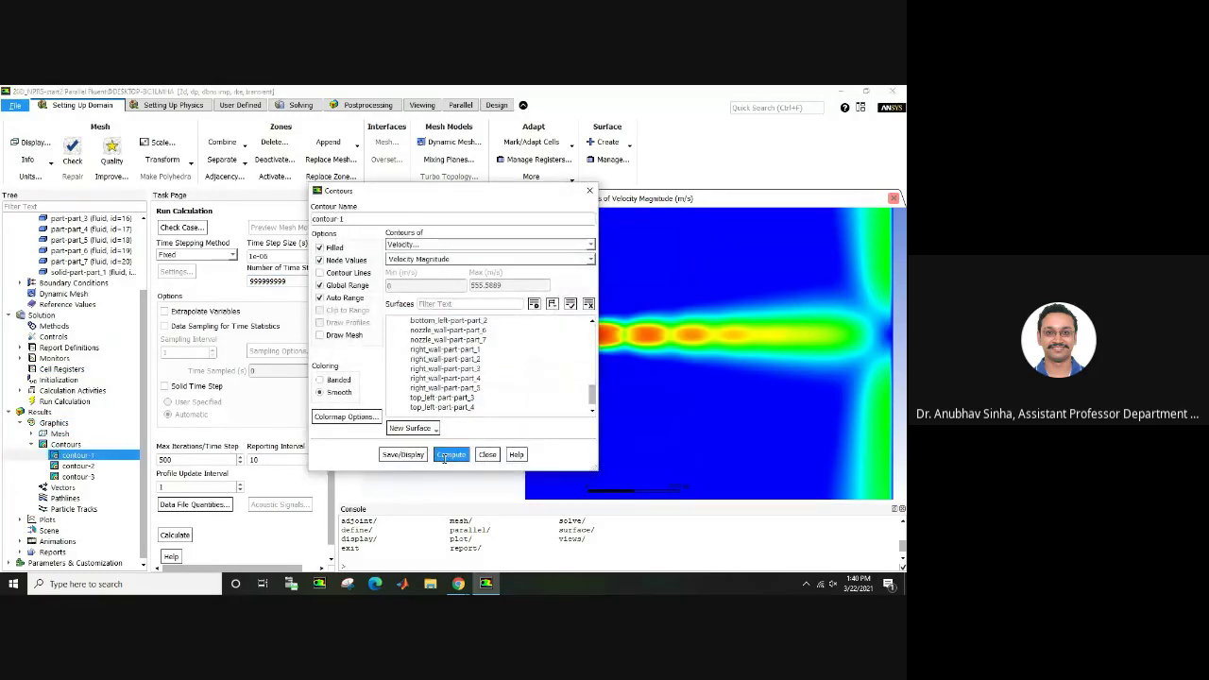
click(402, 454)
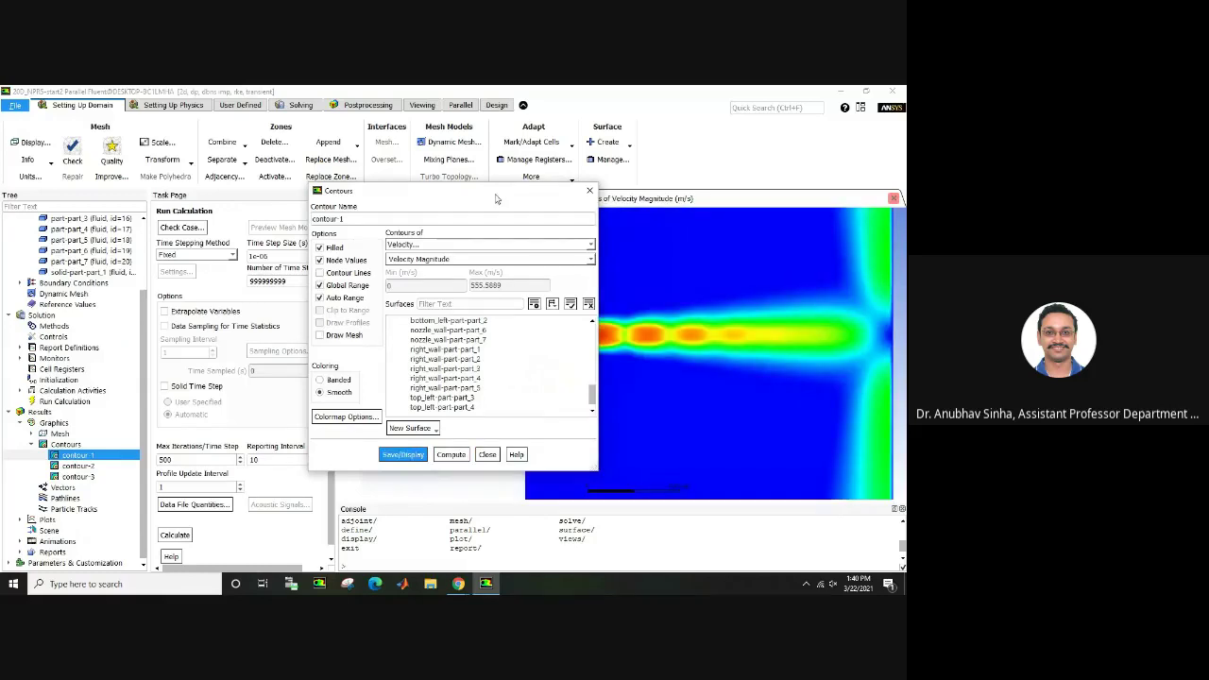
- Switch contour-1 to Mach Number, save and display it, inspect the jet near the nozzle exit, and close the contour settings
drag(496, 197, 256, 185)
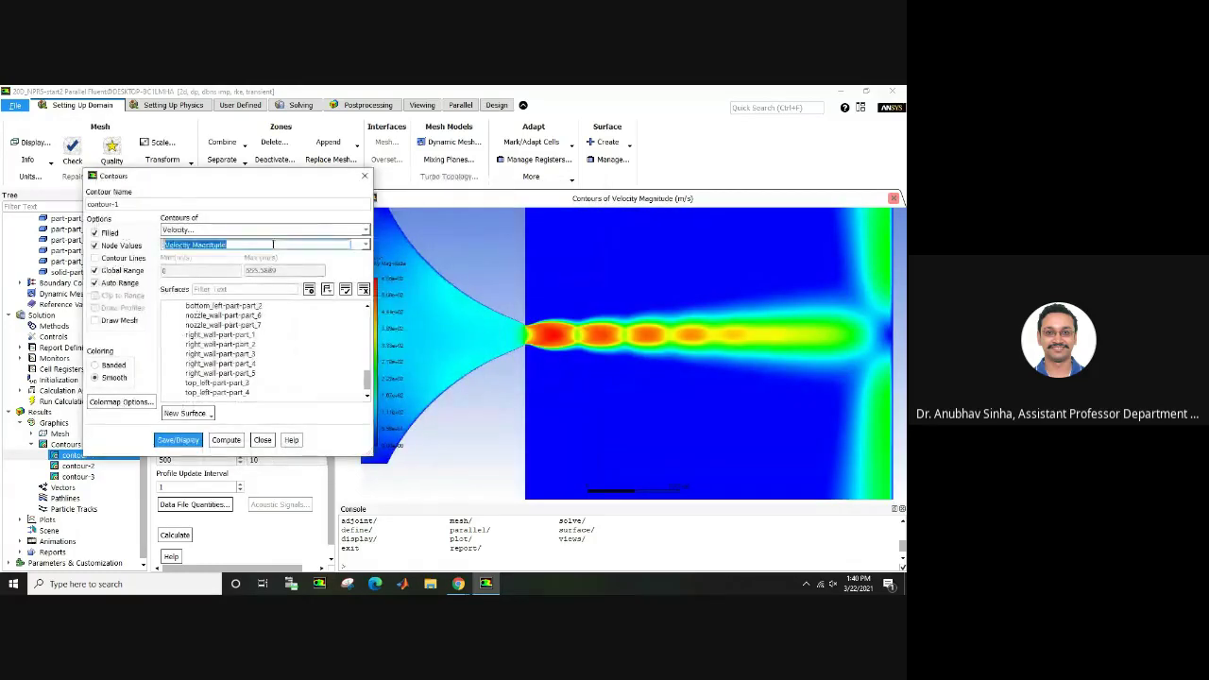
click(366, 247)
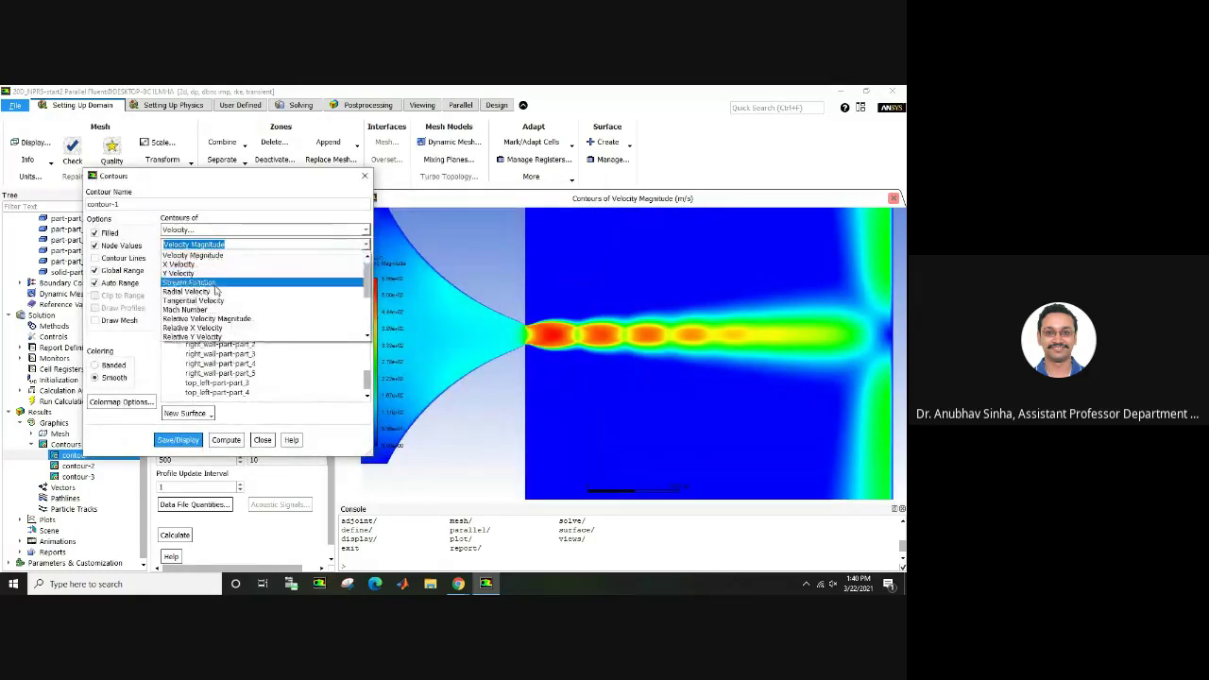
click(213, 311)
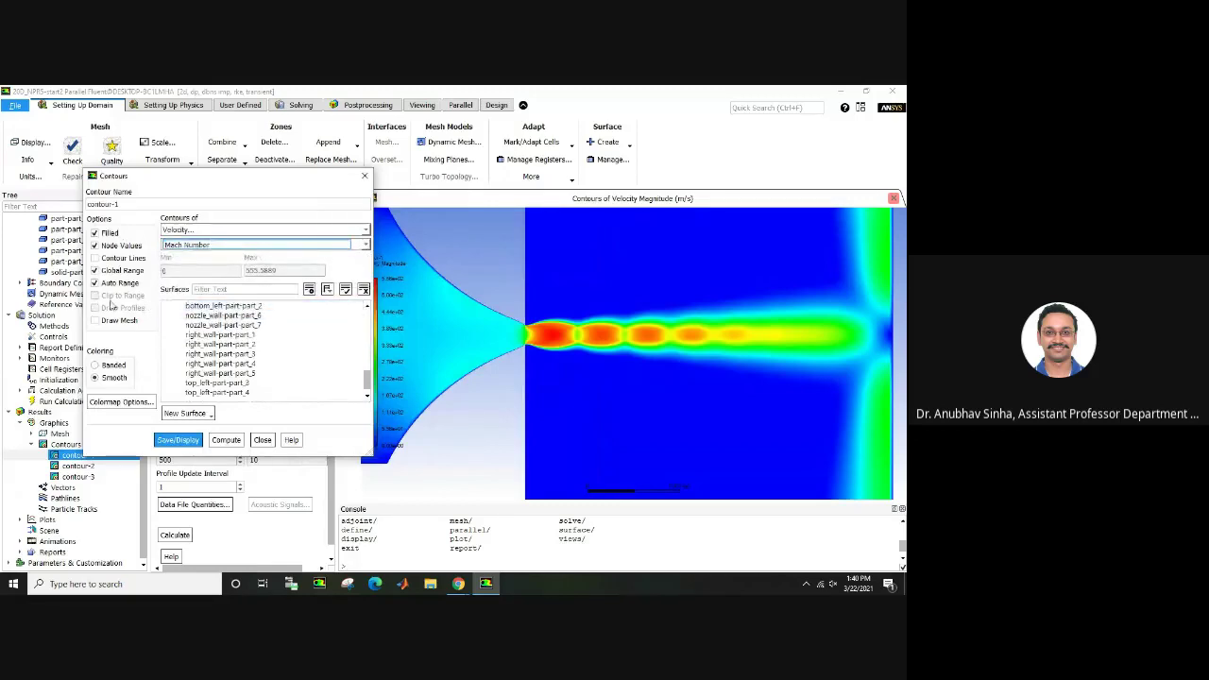
click(199, 444)
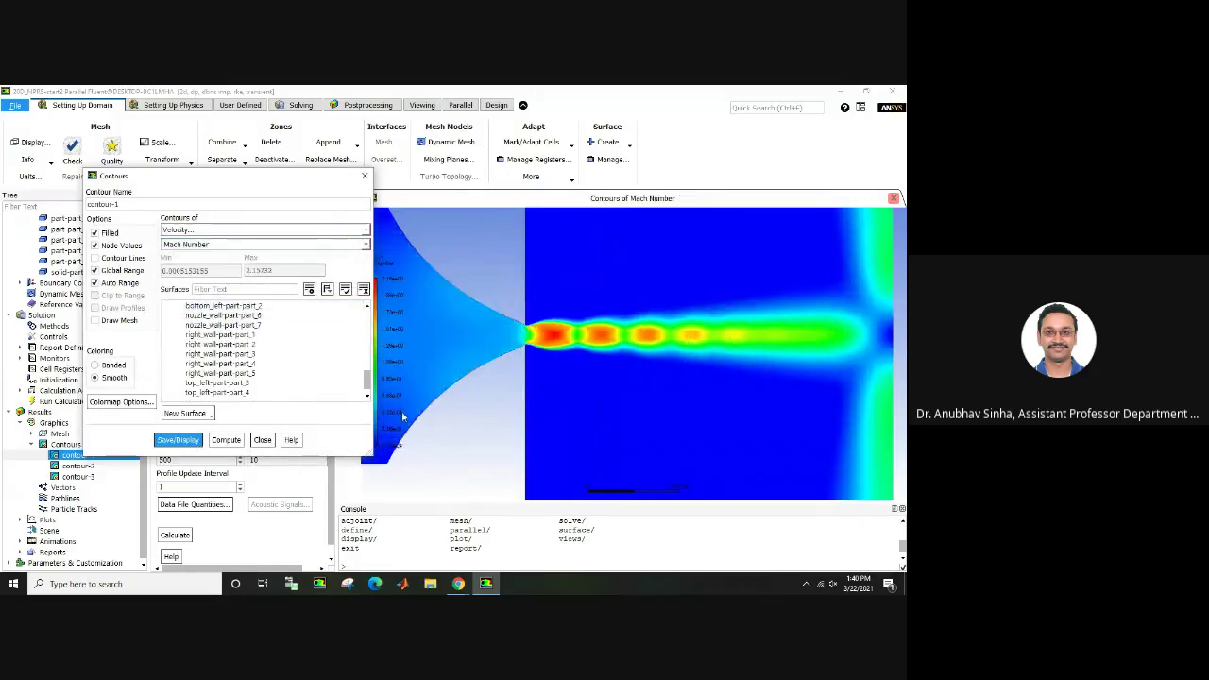
scroll(538, 356, up, 2)
scroll(539, 356, up, 1)
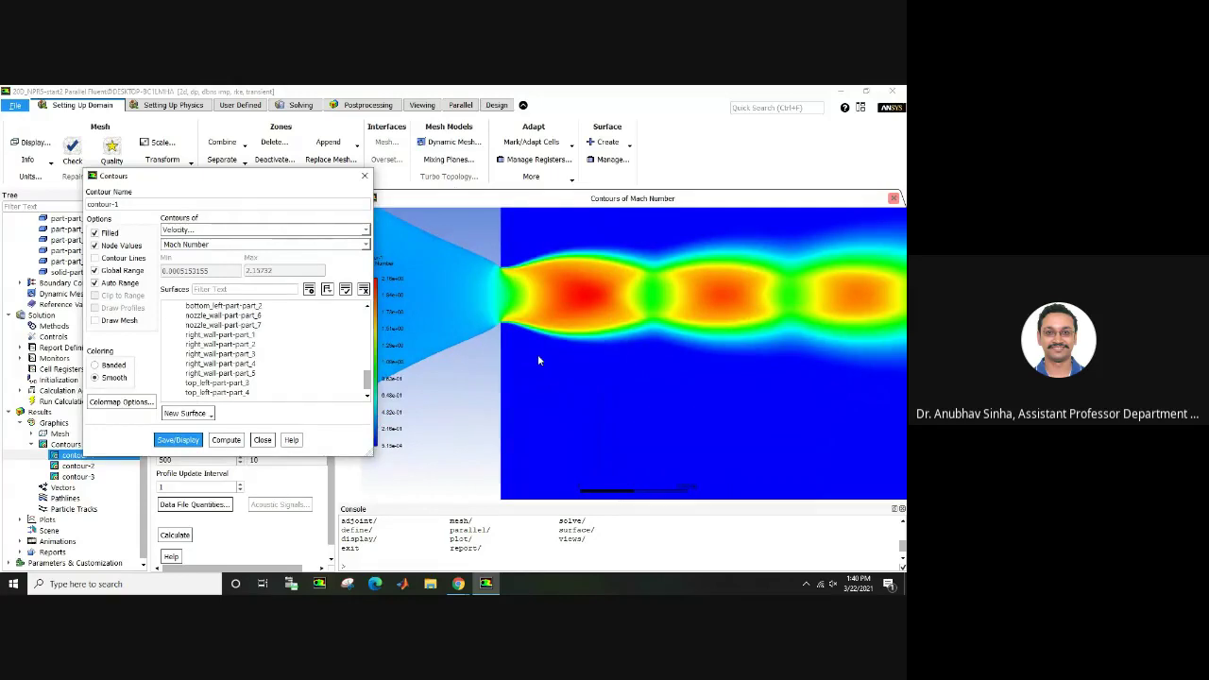
drag(537, 354, 555, 394)
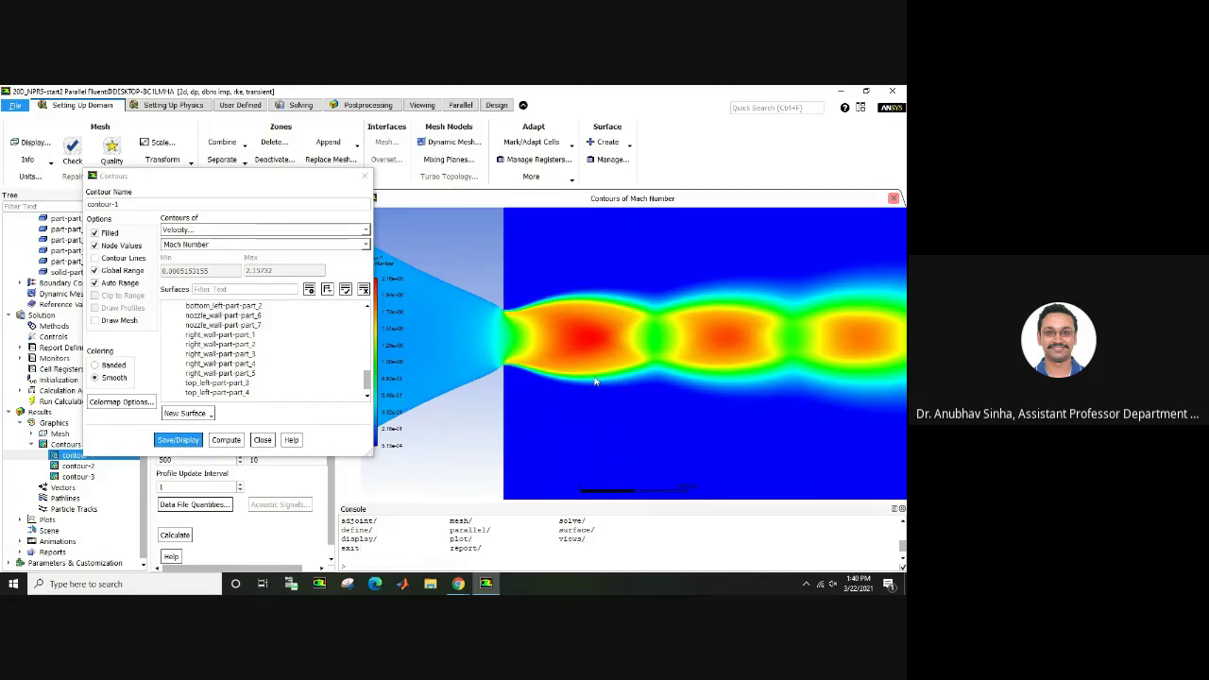
scroll(595, 381, down, 3)
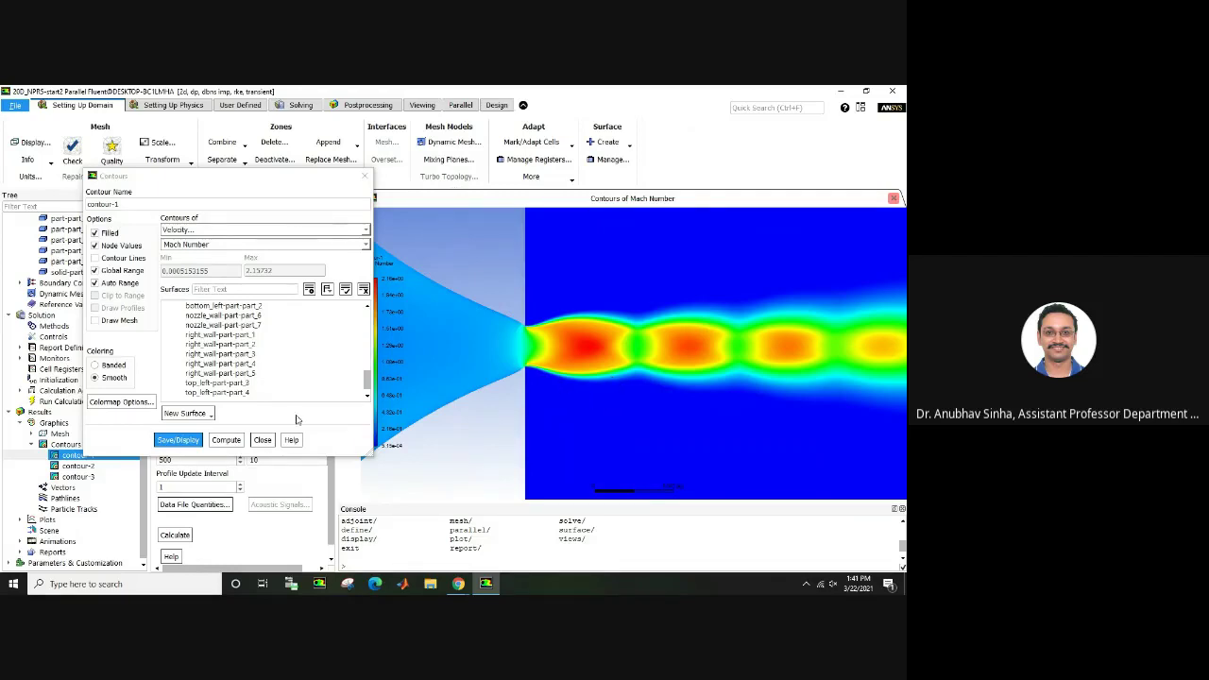
click(262, 440)
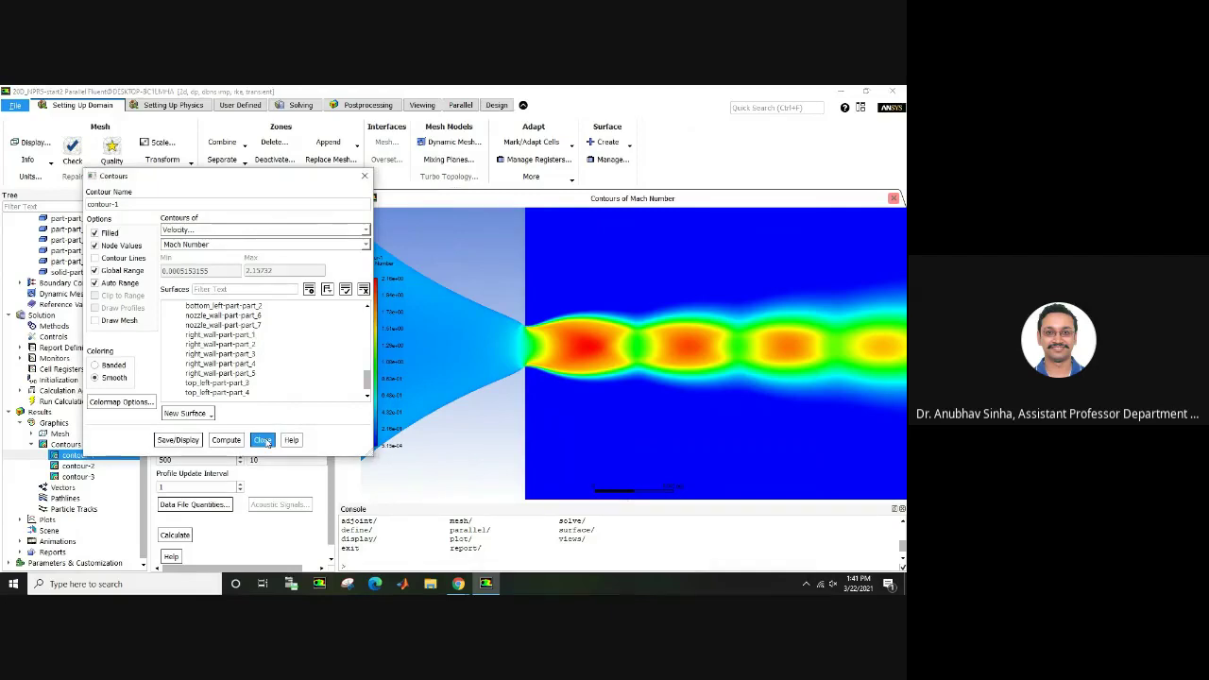
click(263, 441)
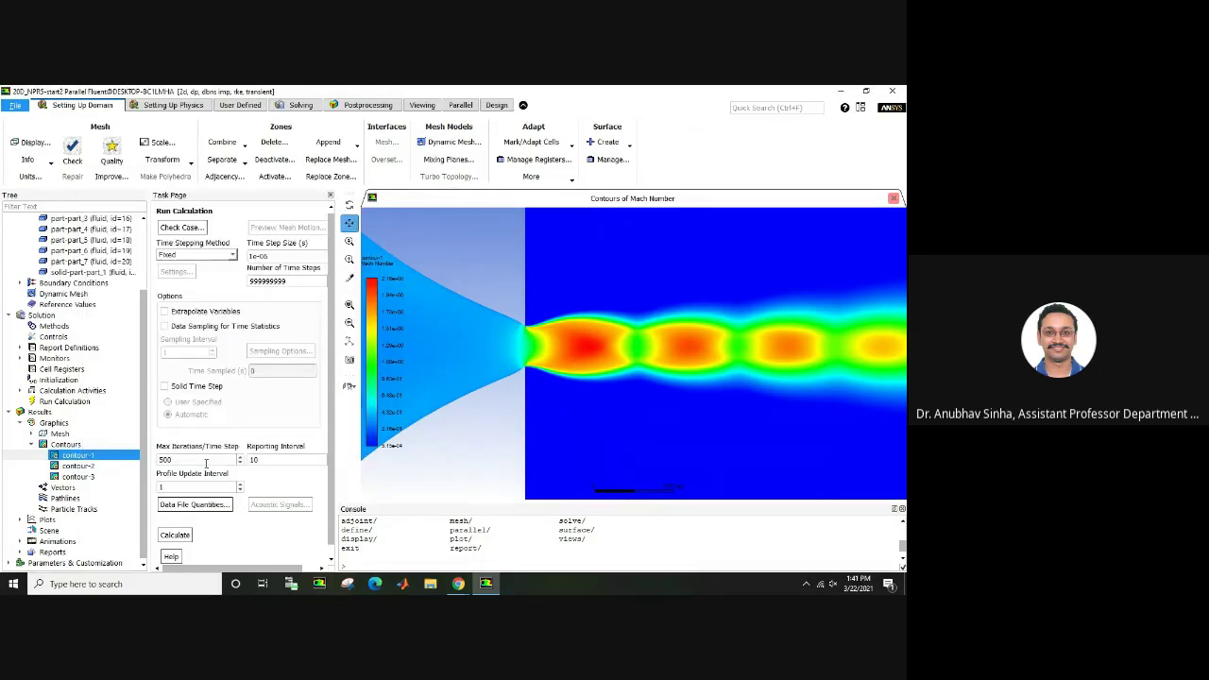
- Open contour-2, display its absolute pressure contour, and close the contour settings
double_click(78, 465)
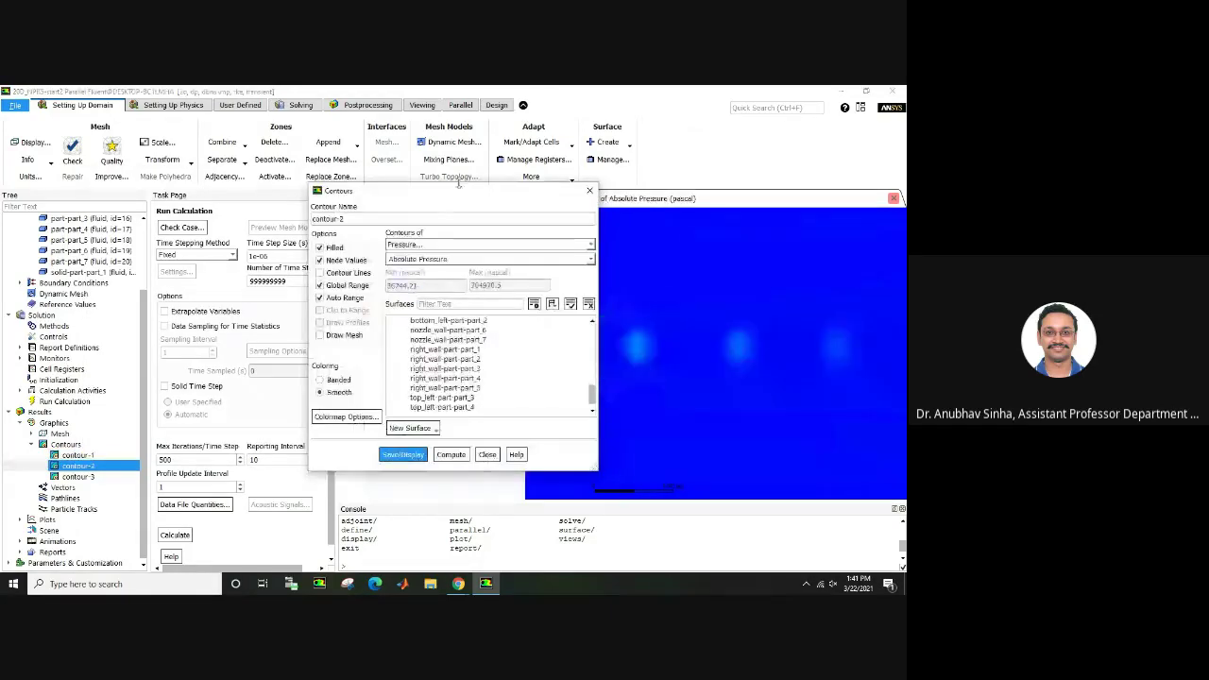
drag(463, 193, 263, 154)
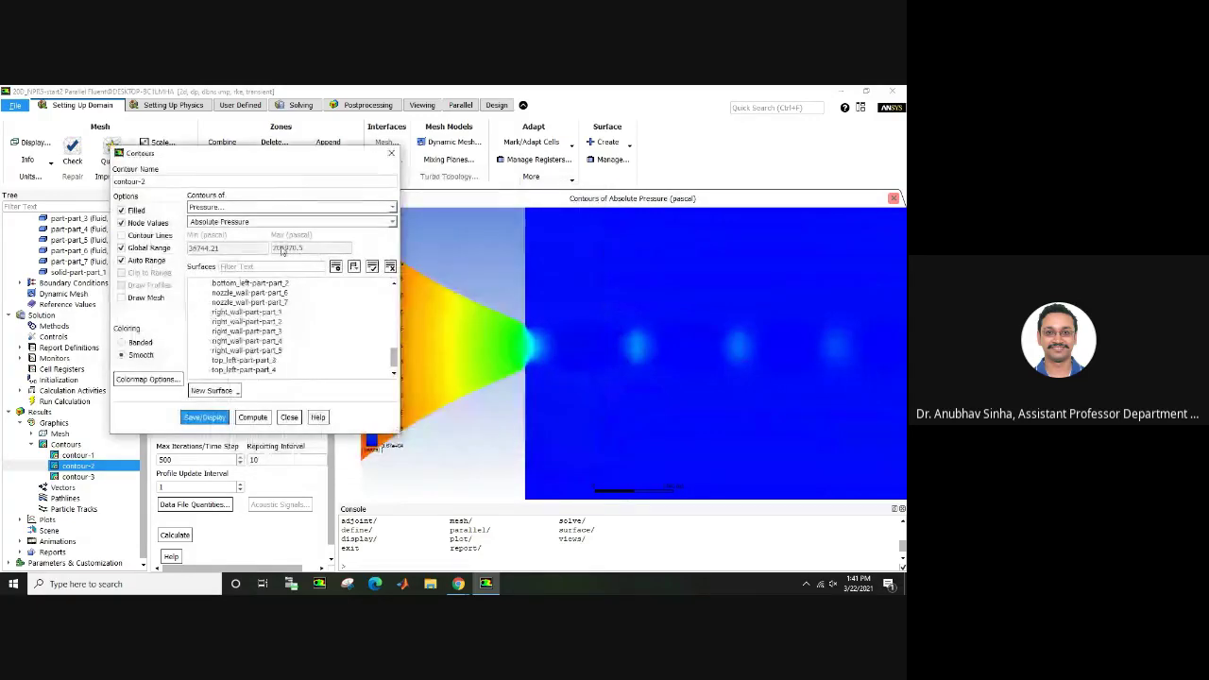
click(289, 417)
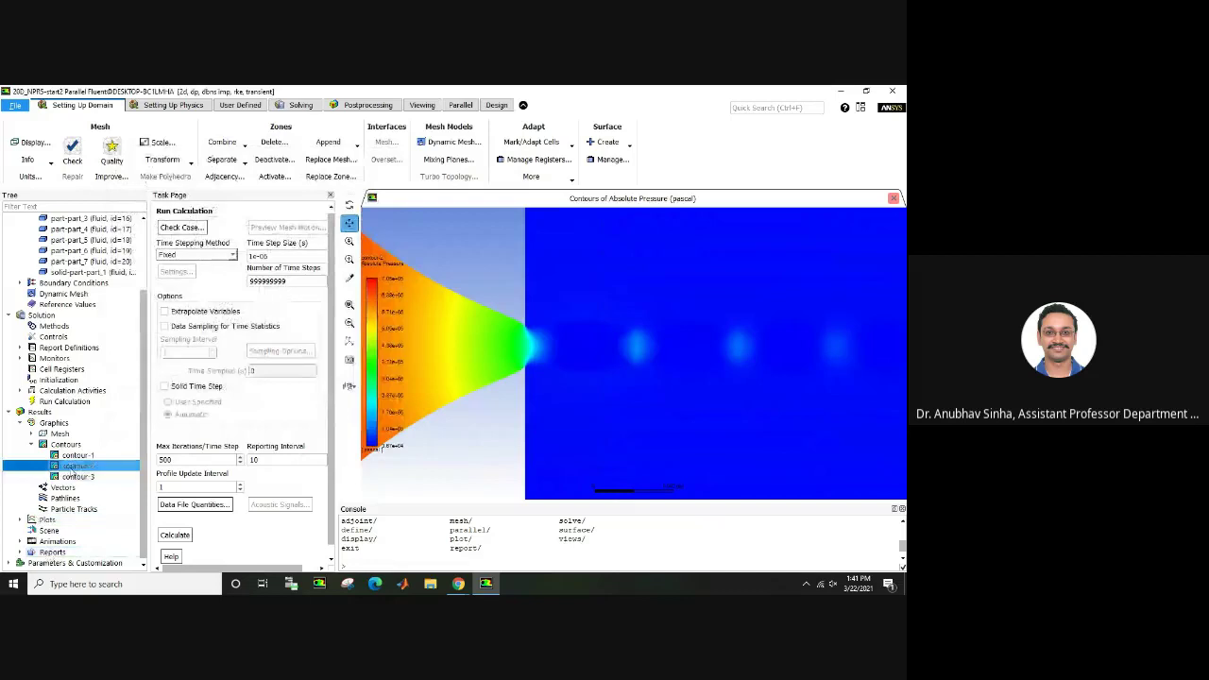
- Open contour-3 and save and display its density contour, keeping the plot clear of the settings dialog
double_click(77, 475)
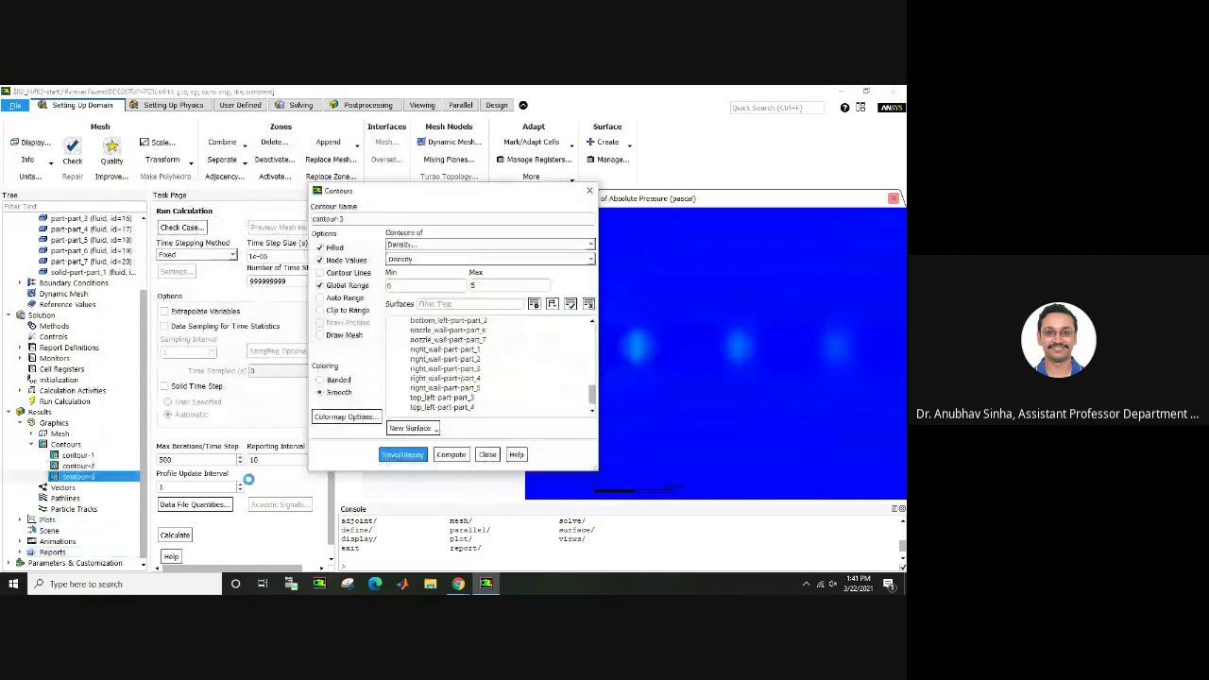
click(412, 459)
drag(521, 192, 268, 184)
- Set the maximum of contour-3's density range to 5.5 kg/m3 and redisplay the contour
double_click(253, 275)
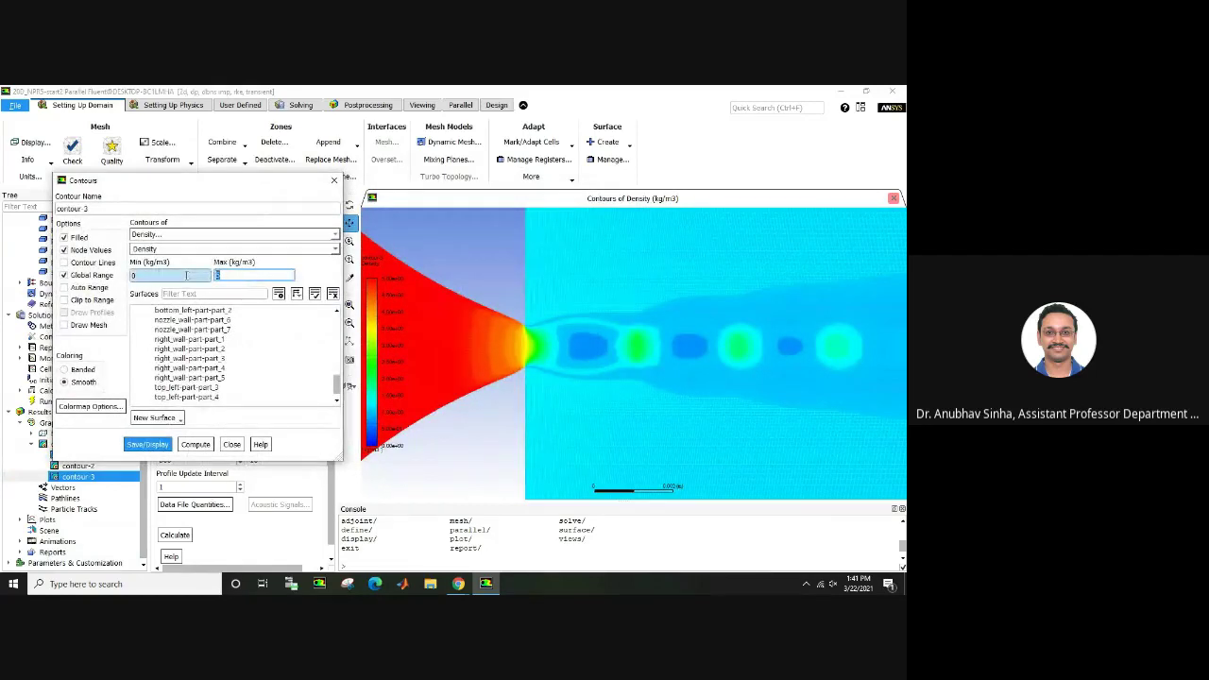
text(5.5)
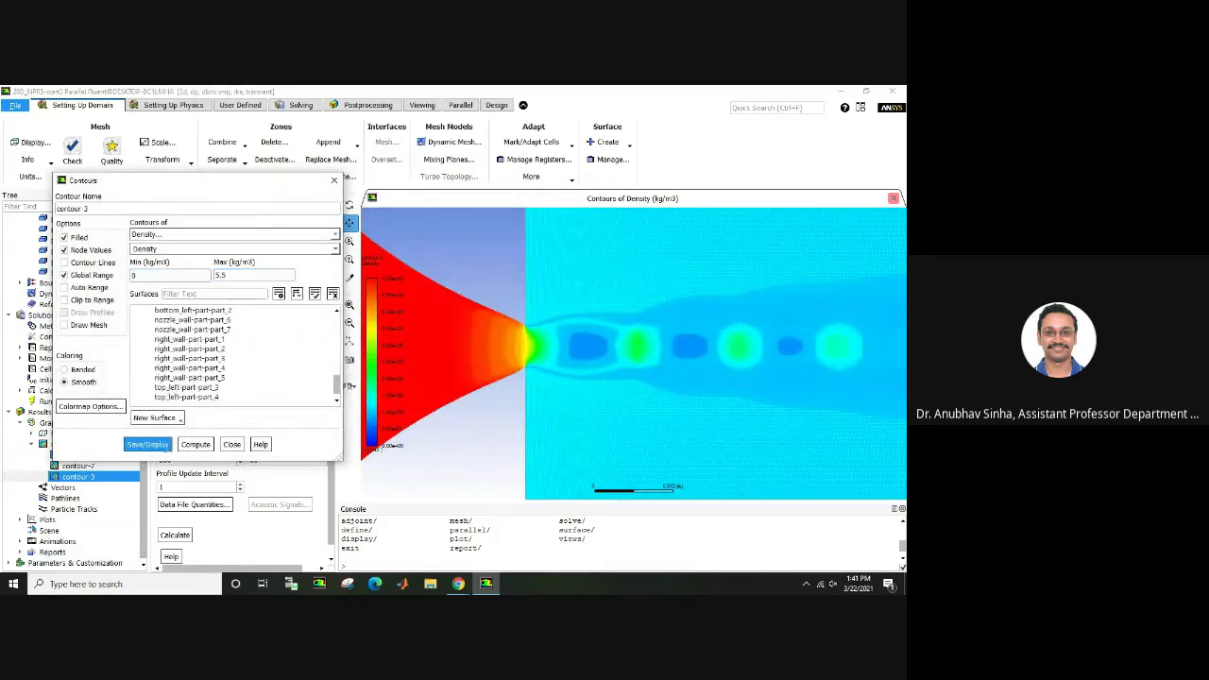
click(147, 444)
- Set the maximum of contour-3's density range to 4.5 kg/m3, redisplay the contour, inspect the nozzle and jet, and close the settings
double_click(236, 275)
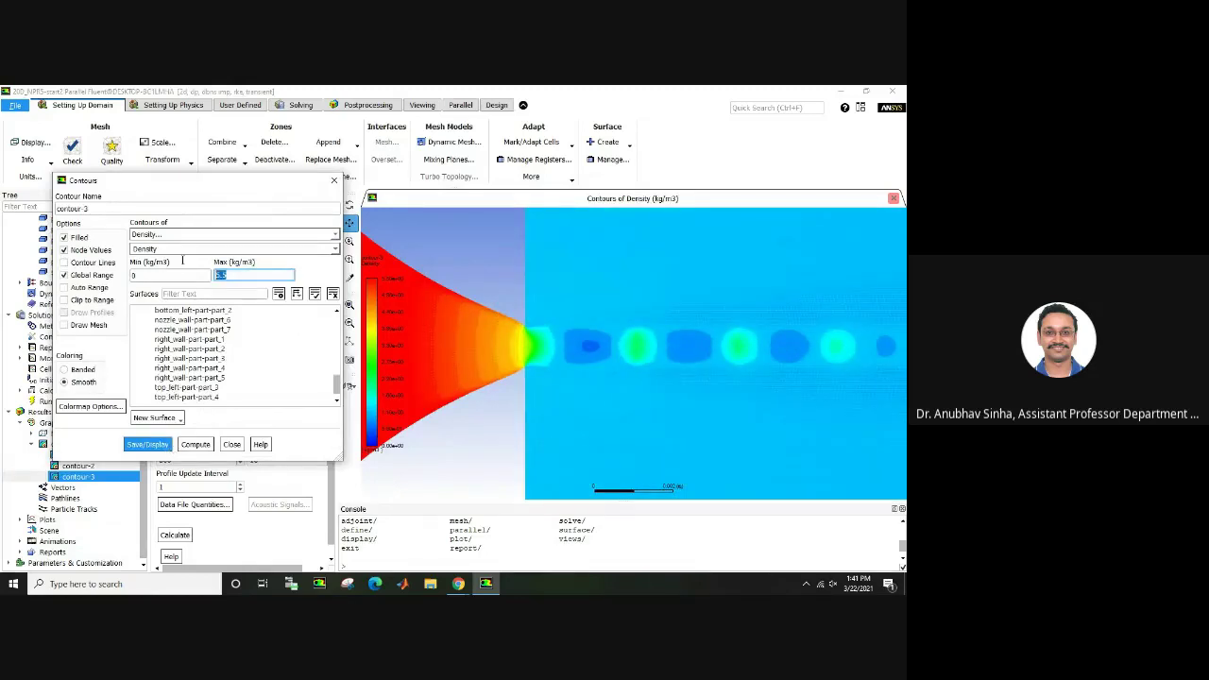
text(5)
key(BackSpace)
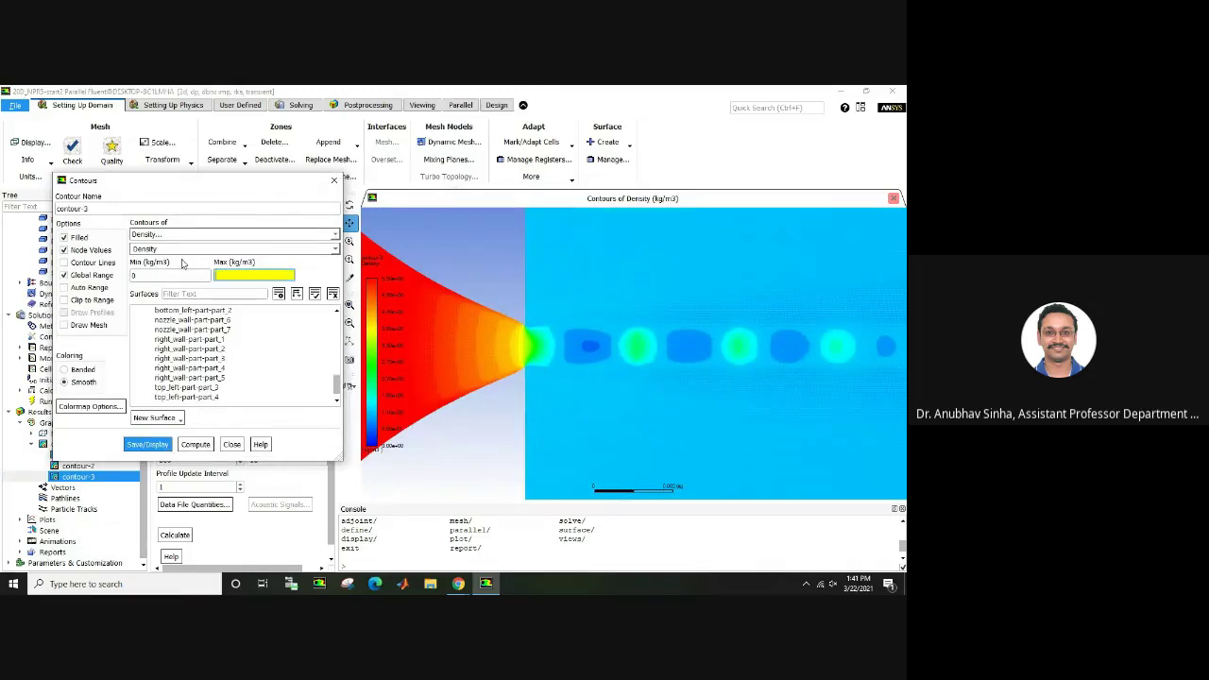
text(4.5)
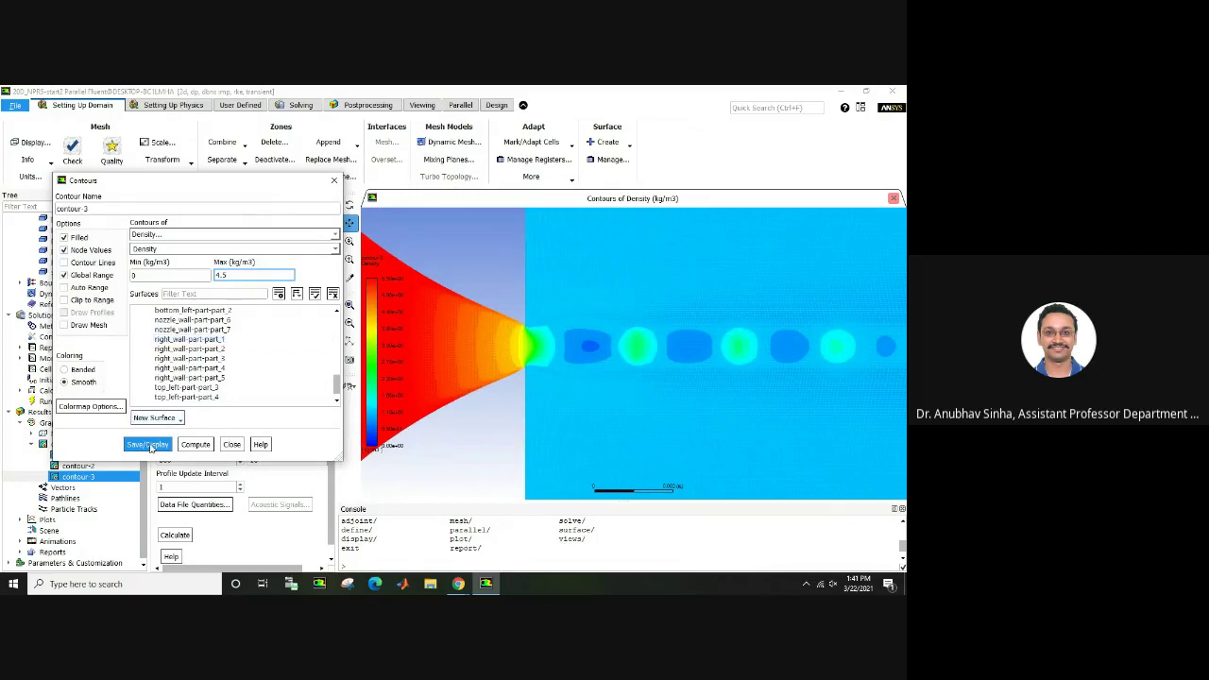
click(149, 444)
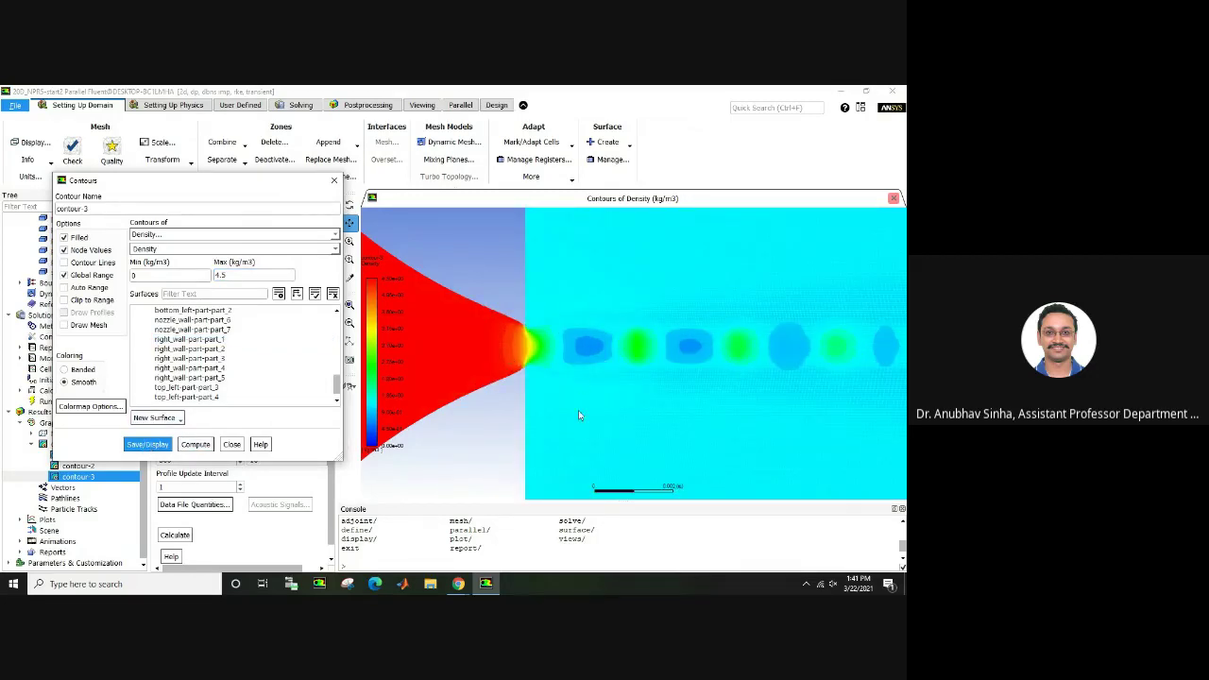
scroll(578, 410, down, 5)
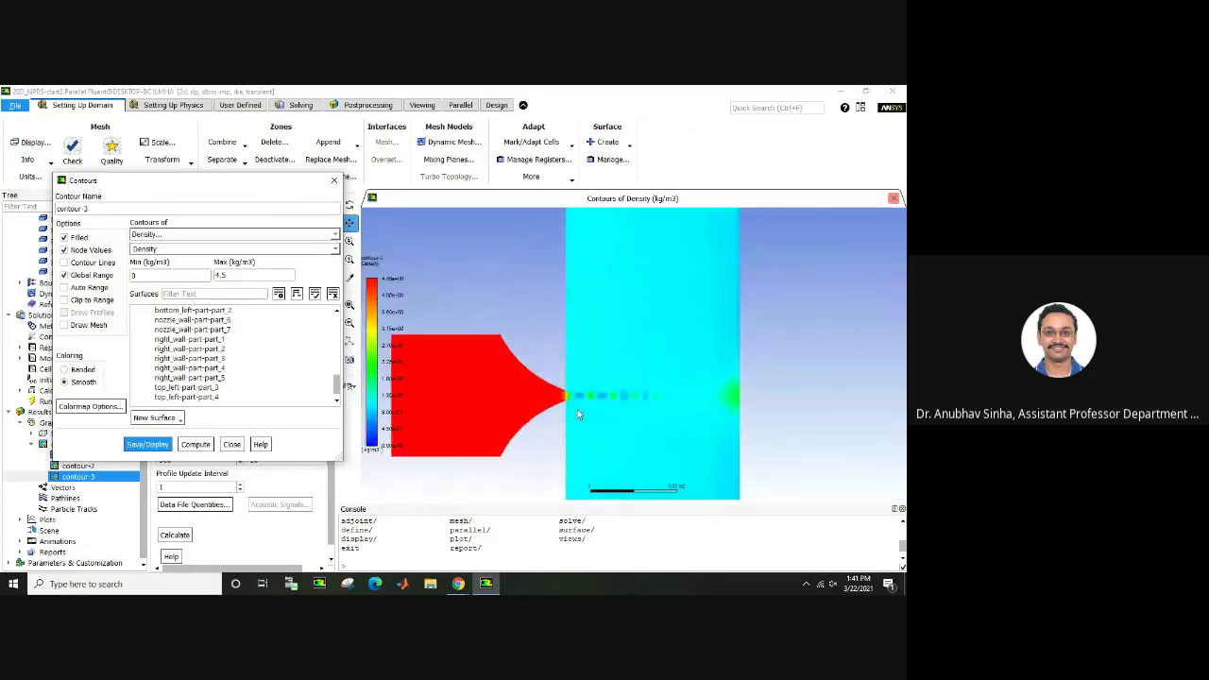
scroll(578, 414, up, 2)
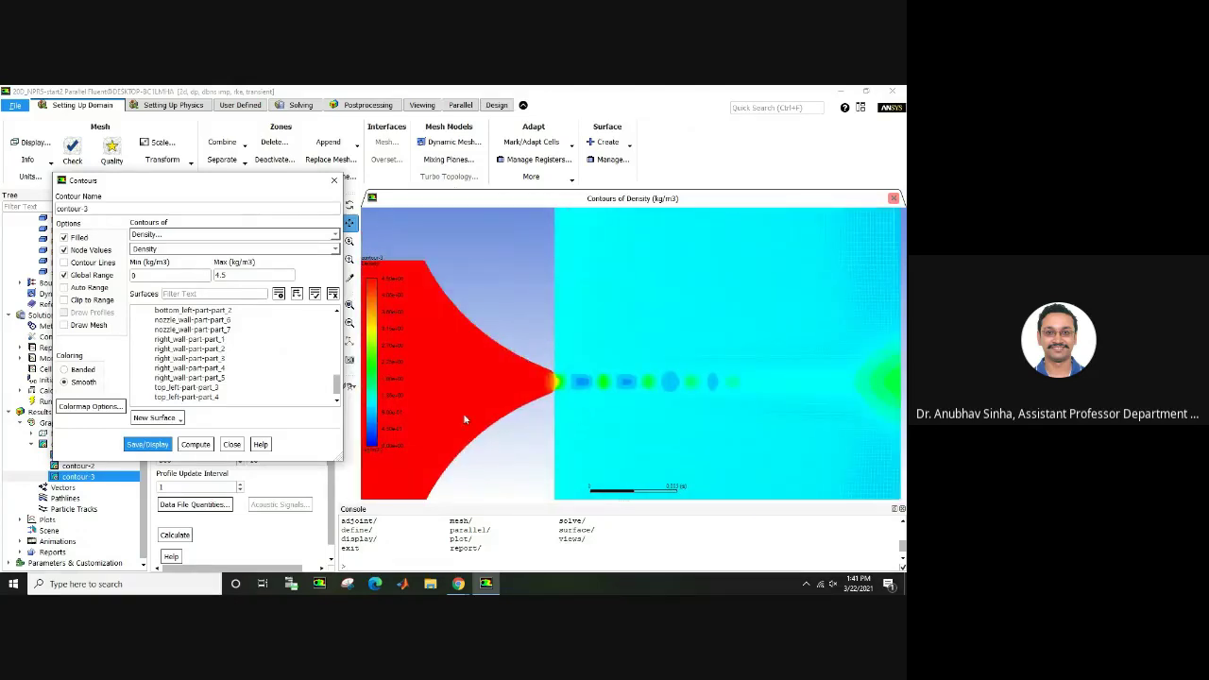
click(234, 445)
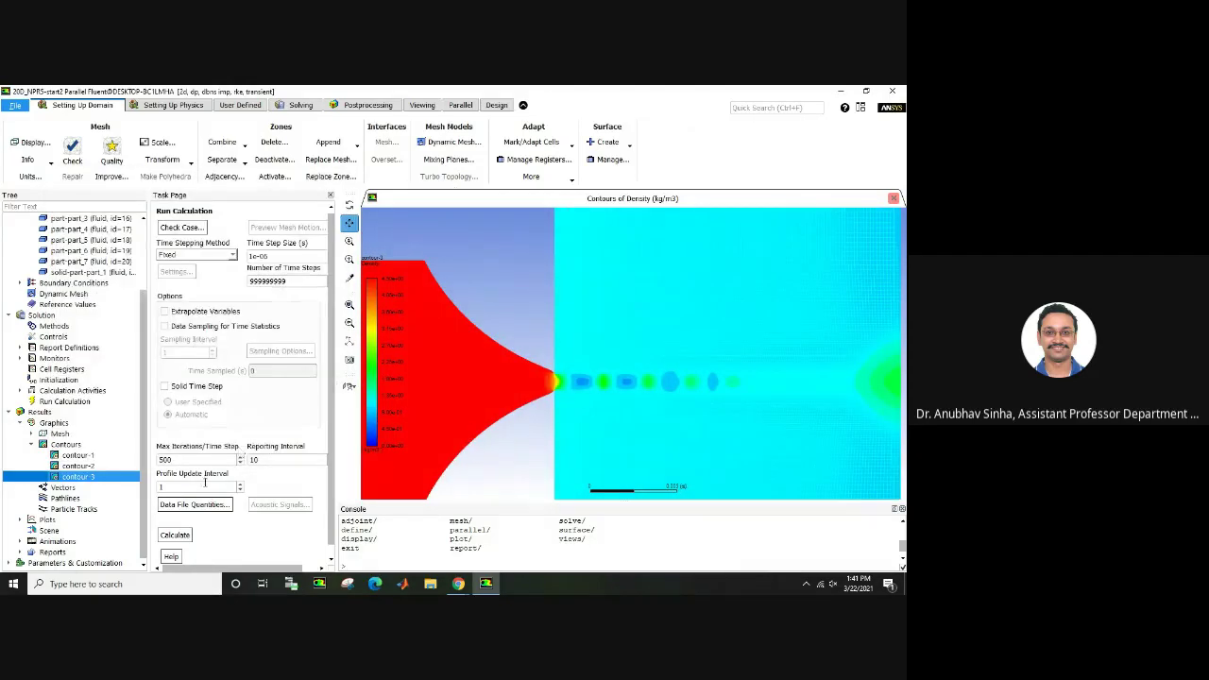